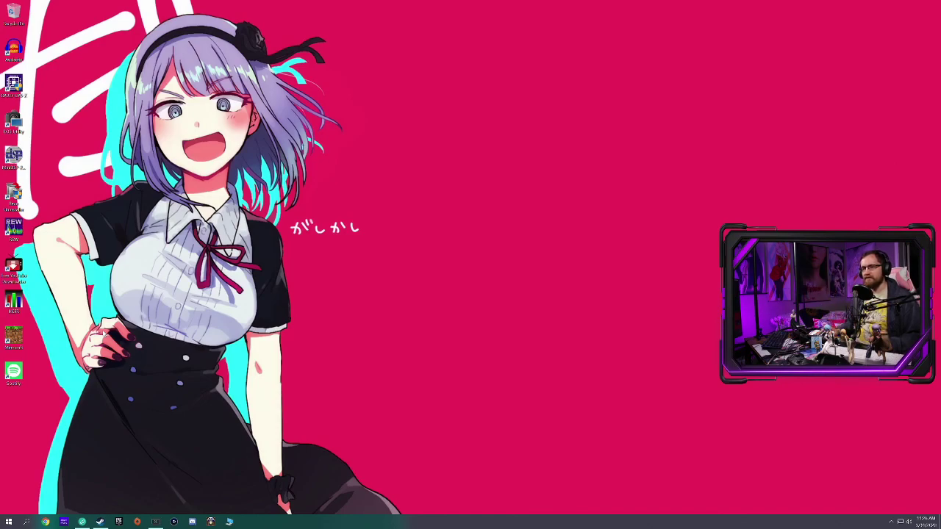
# Launch HCFR Colorimeter and start a new measurement, keeping Automatic as the generator
pyautogui.doubleClick(22, 302)
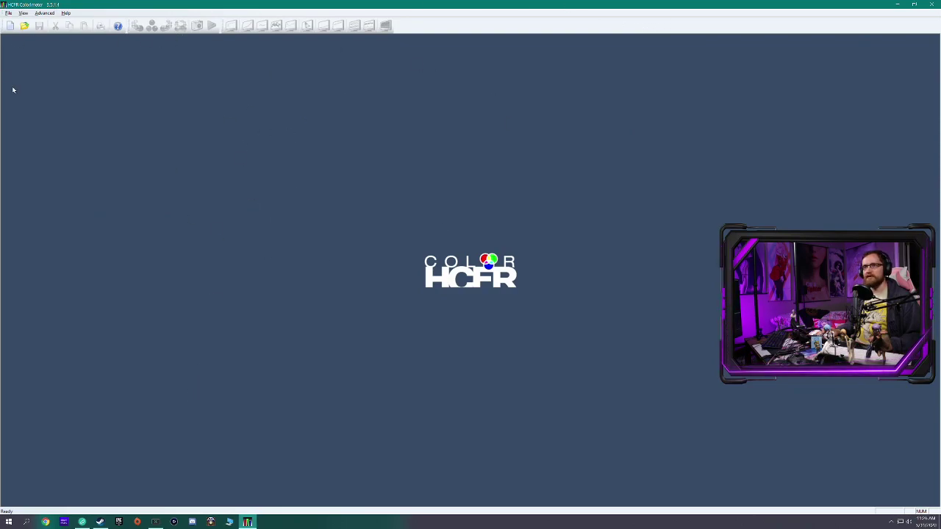
pyautogui.click(11, 25)
pyautogui.moveTo(408, 208); pyautogui.dragTo(255, 175)
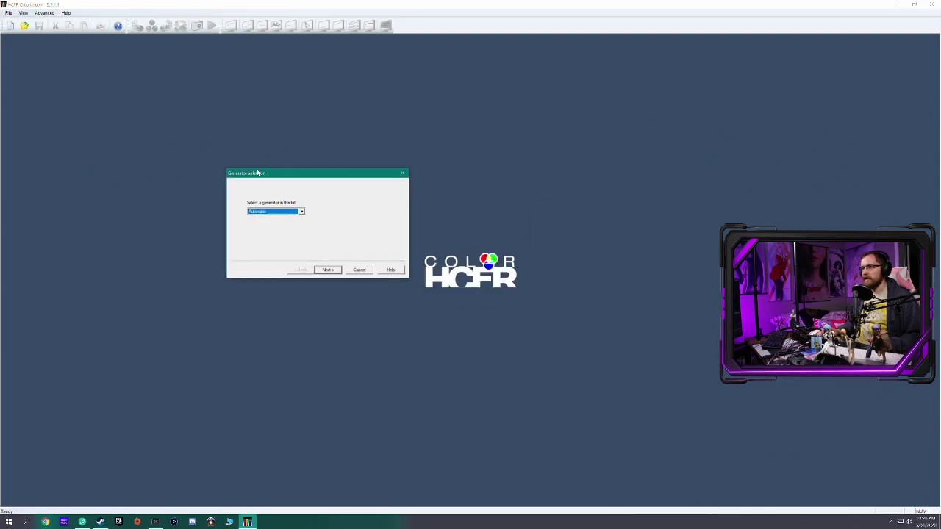
pyautogui.click(251, 214)
pyautogui.click(296, 248)
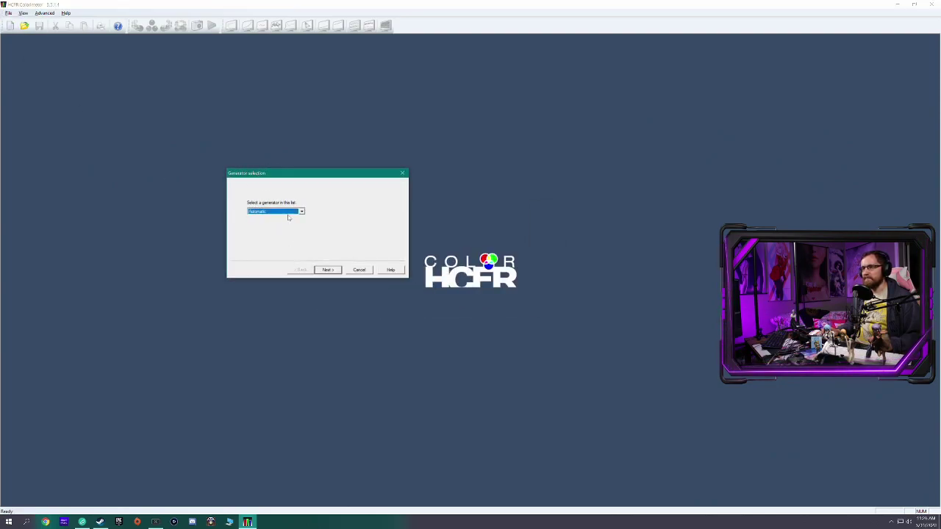
# Choose the X-Rite i1 DisplayPro sensor and finish the new-measurement wizard
pyautogui.click(328, 270)
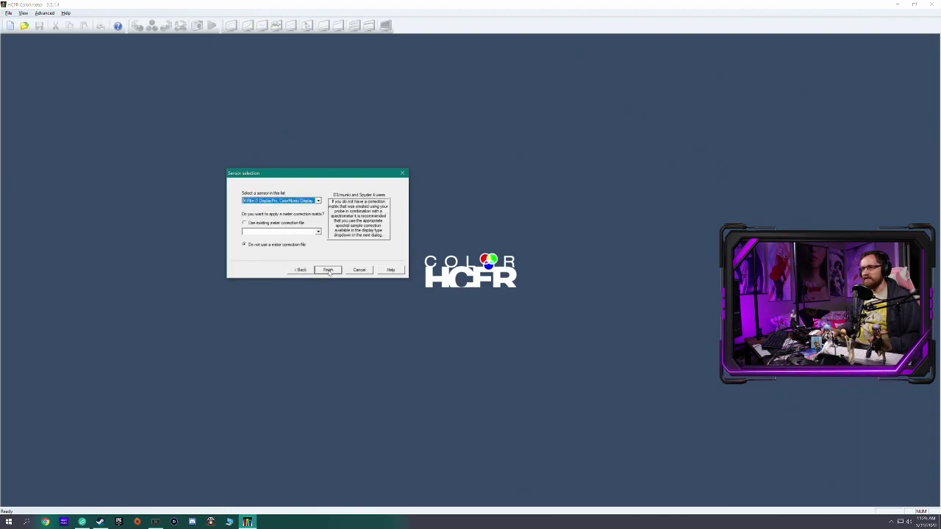
pyautogui.click(270, 201)
pyautogui.click(278, 207)
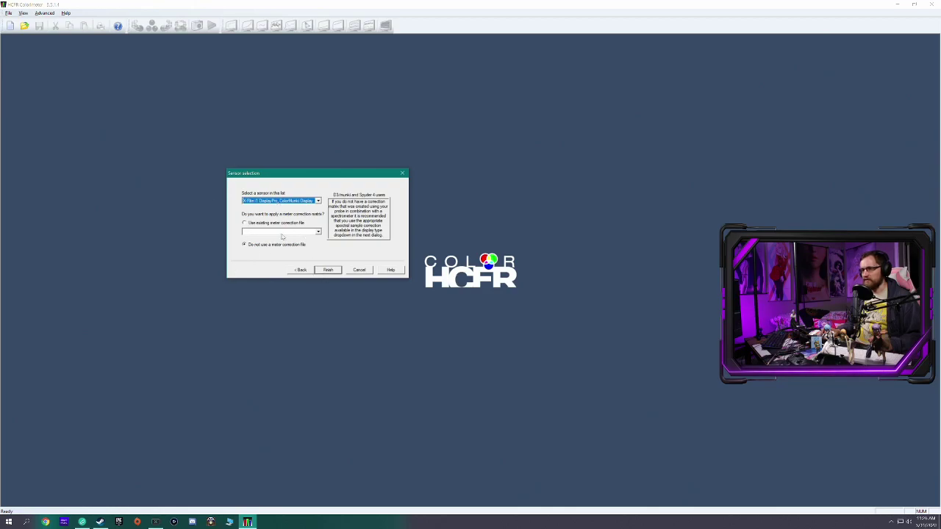
pyautogui.click(322, 271)
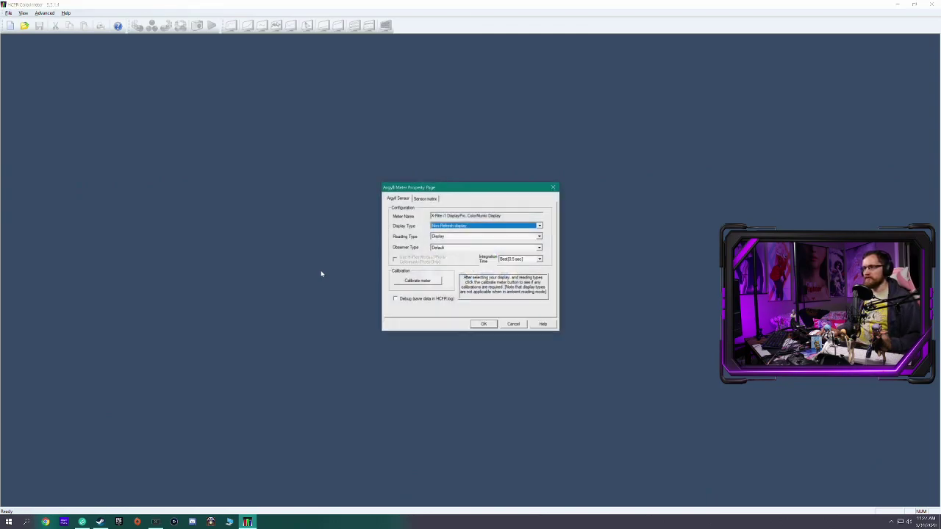
# Leave the Argyll meter display type on Non Refresh display and accept the meter settings
pyautogui.moveTo(441, 190); pyautogui.dragTo(264, 112)
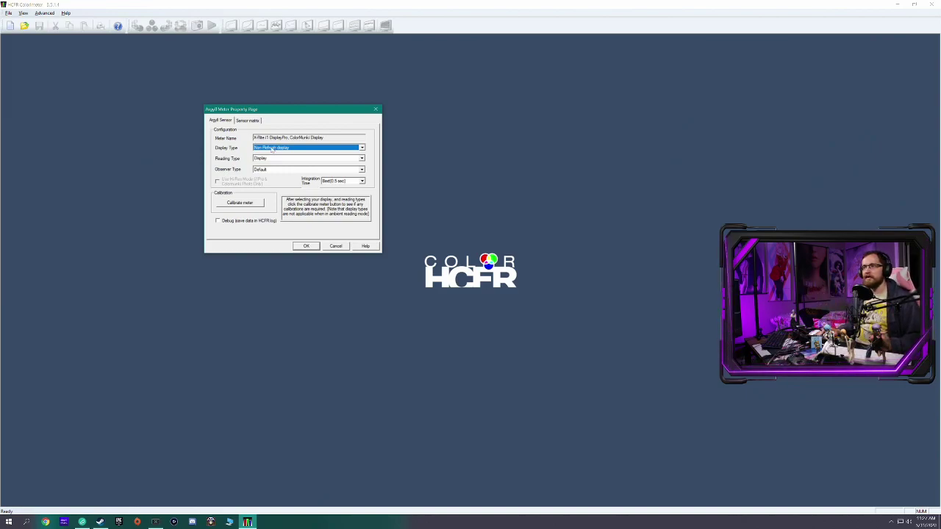
pyautogui.click(259, 152)
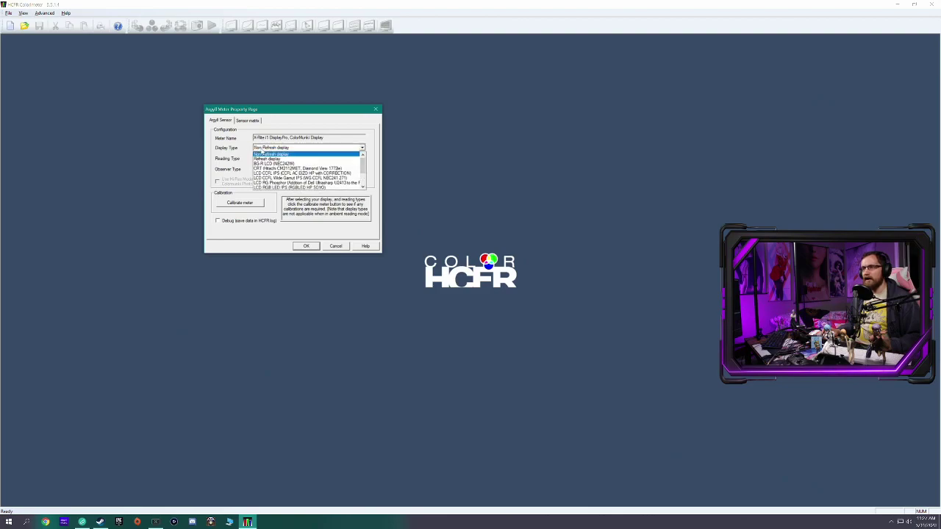
pyautogui.scroll(-2, 280, 171)
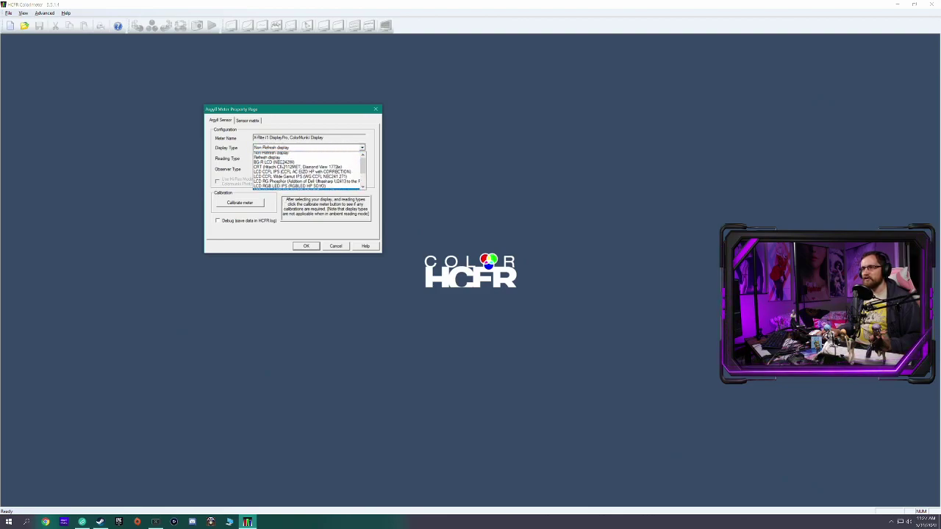
pyautogui.scroll(3, 280, 170)
pyautogui.press('Escape')
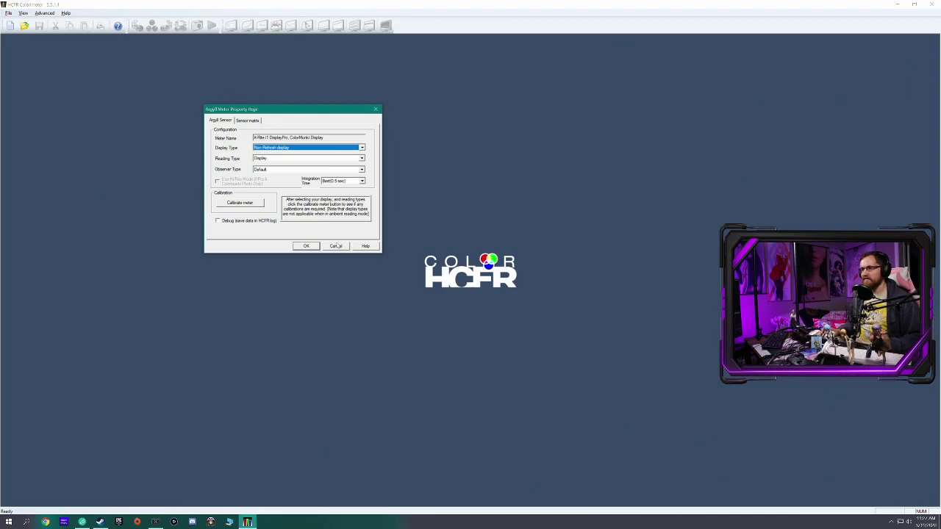
pyautogui.click(309, 247)
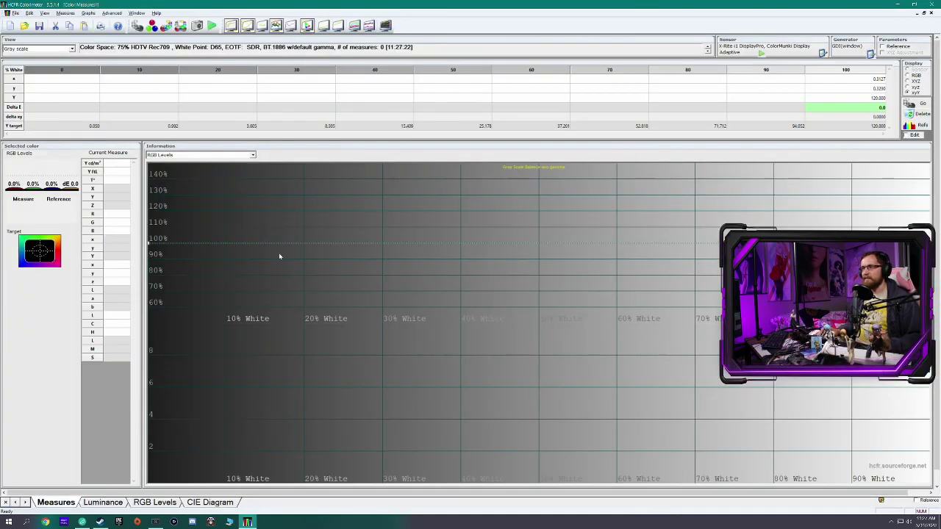
# Open Measures > Generator > Configure and try the GDI fullscreen and GDI overlay display modes
pyautogui.click(64, 14)
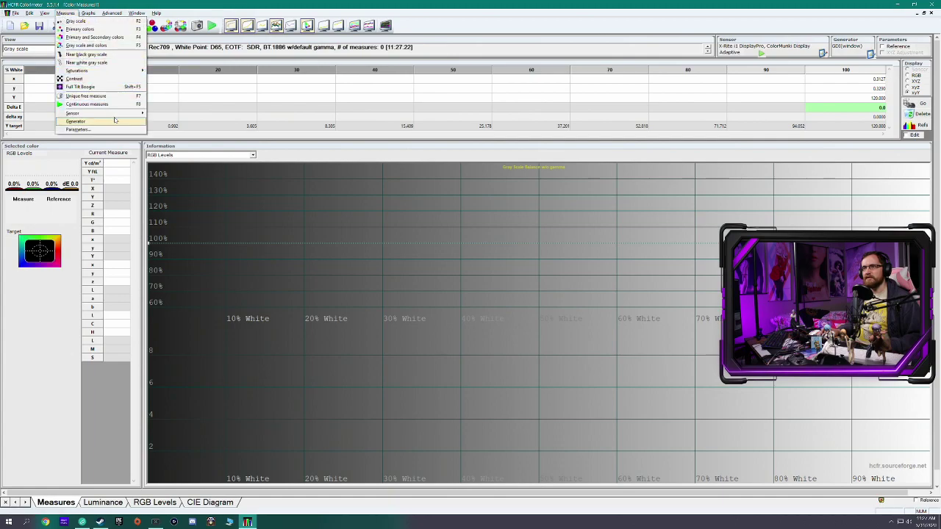
pyautogui.moveTo(116, 124)
pyautogui.click(166, 122)
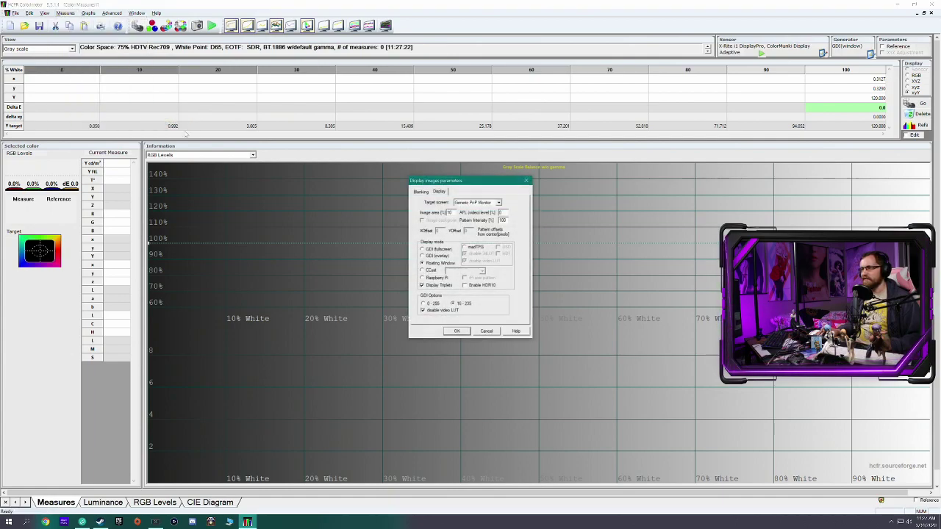
pyautogui.moveTo(448, 182); pyautogui.dragTo(273, 129)
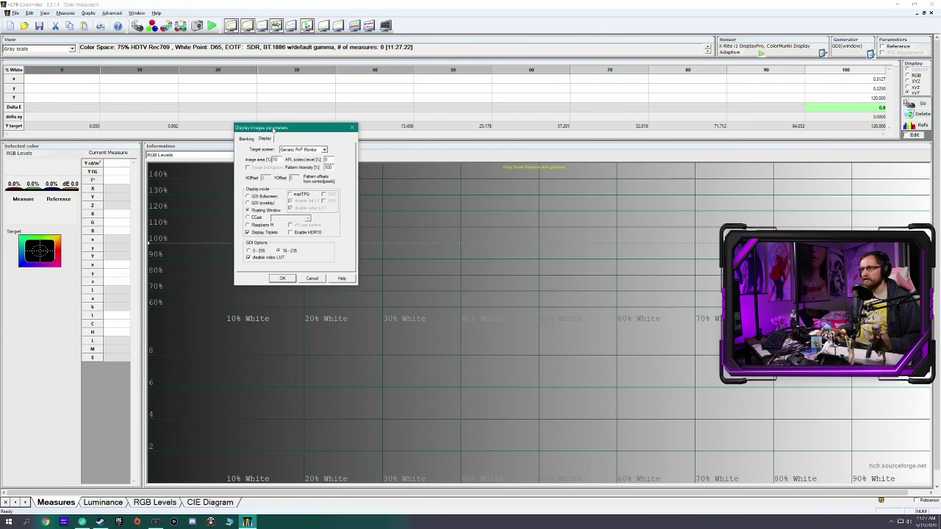
pyautogui.click(263, 196)
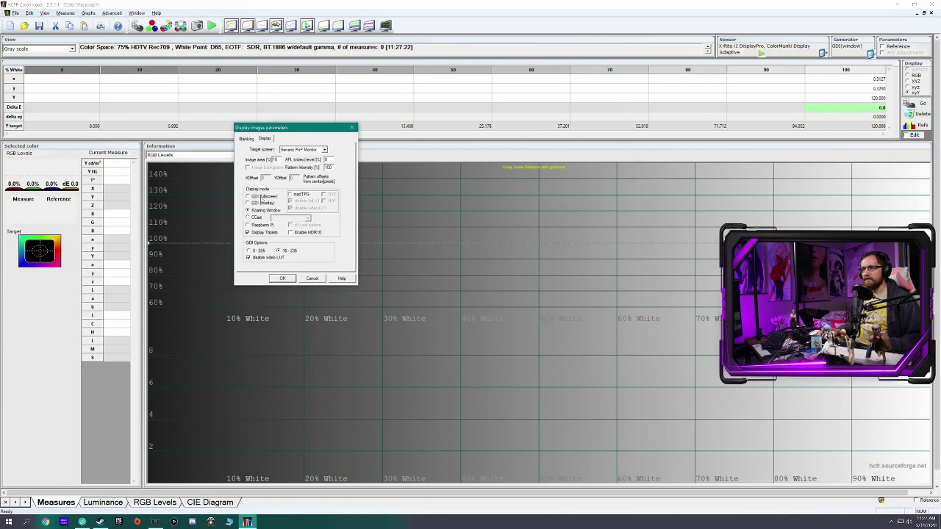
pyautogui.click(265, 203)
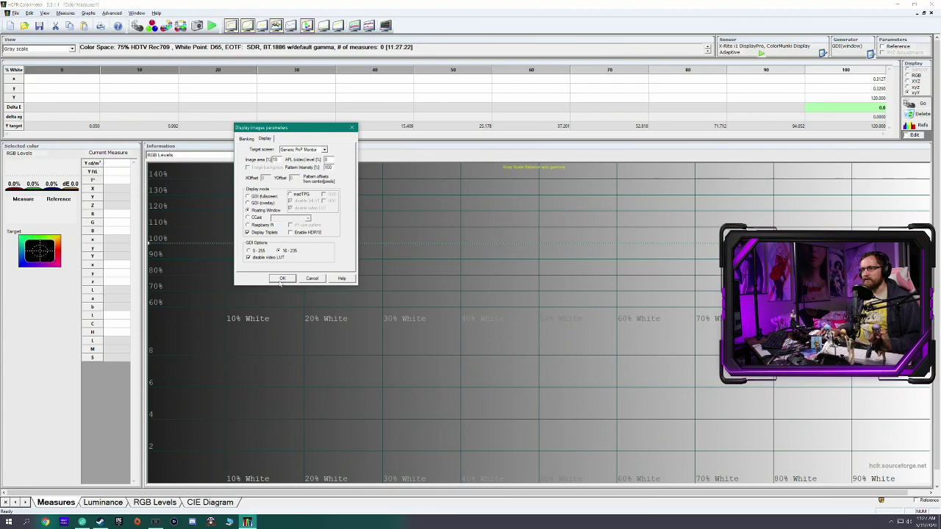
# Accept the display settings and measure the 30% gray step, then close the floating pattern window
pyautogui.click(281, 280)
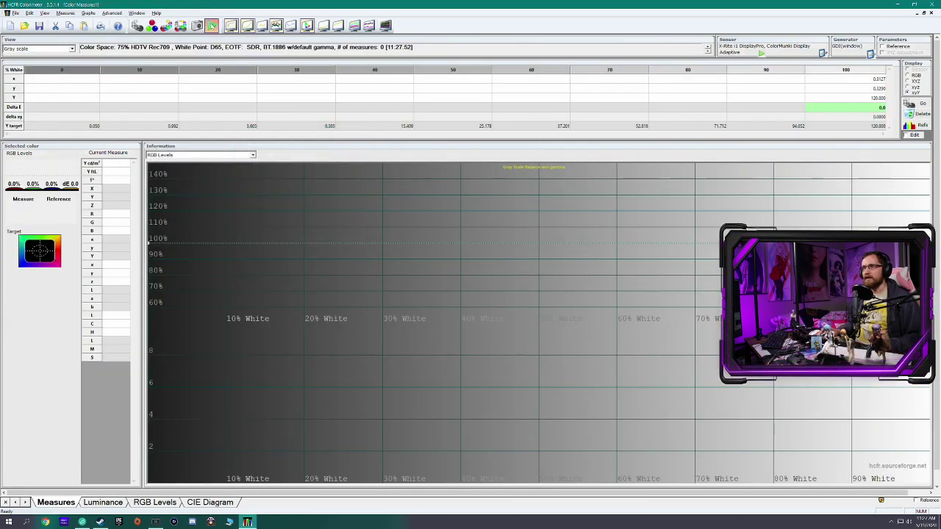
pyautogui.click(212, 25)
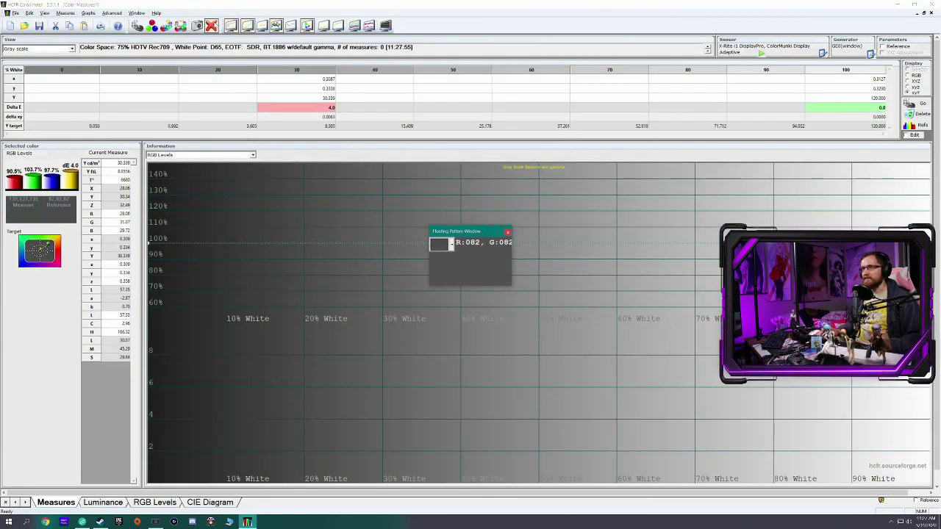
pyautogui.moveTo(471, 230); pyautogui.dragTo(270, 112)
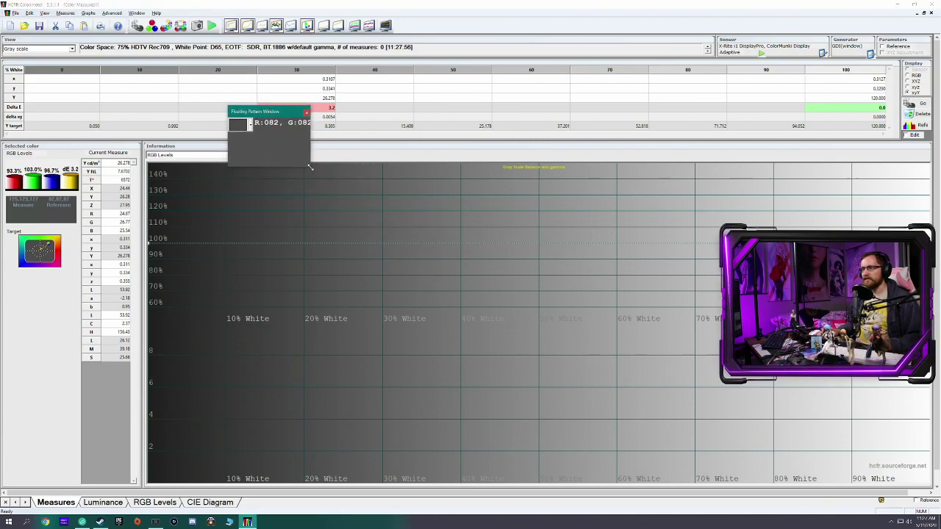
pyautogui.moveTo(310, 168); pyautogui.dragTo(397, 261)
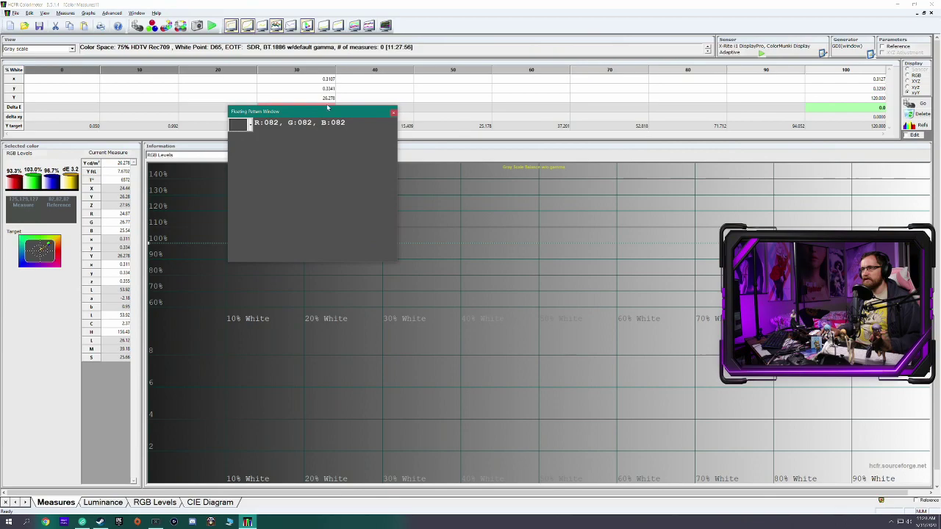
pyautogui.moveTo(319, 115); pyautogui.dragTo(447, 180)
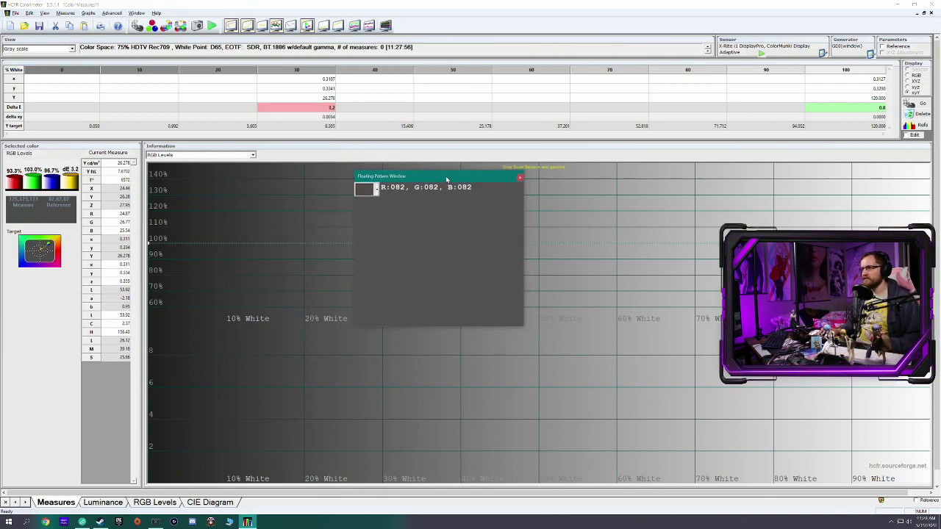
pyautogui.moveTo(447, 179); pyautogui.dragTo(447, 180)
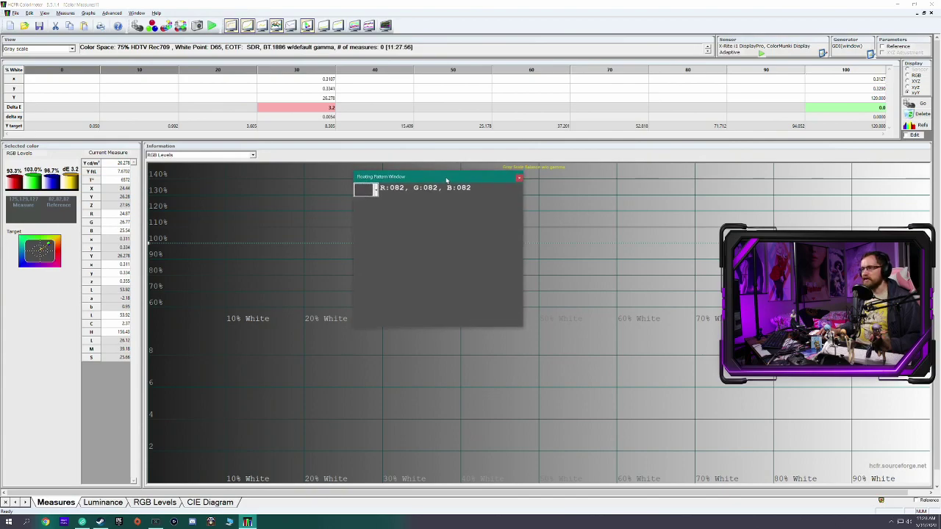
pyautogui.click(519, 179)
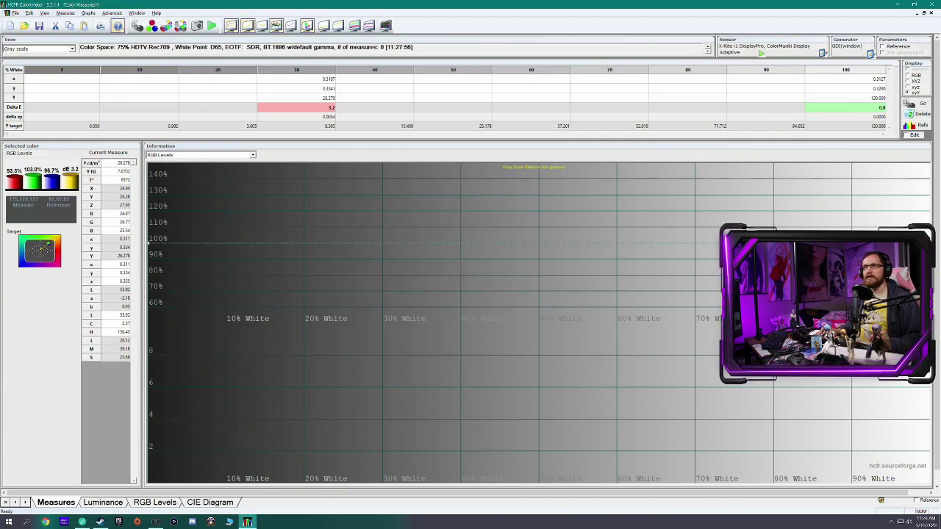
# Set the reference standard to HDTV REC 709 (75%/75%) with ITU-R BT.1886 gamma, and apply
pyautogui.click(112, 13)
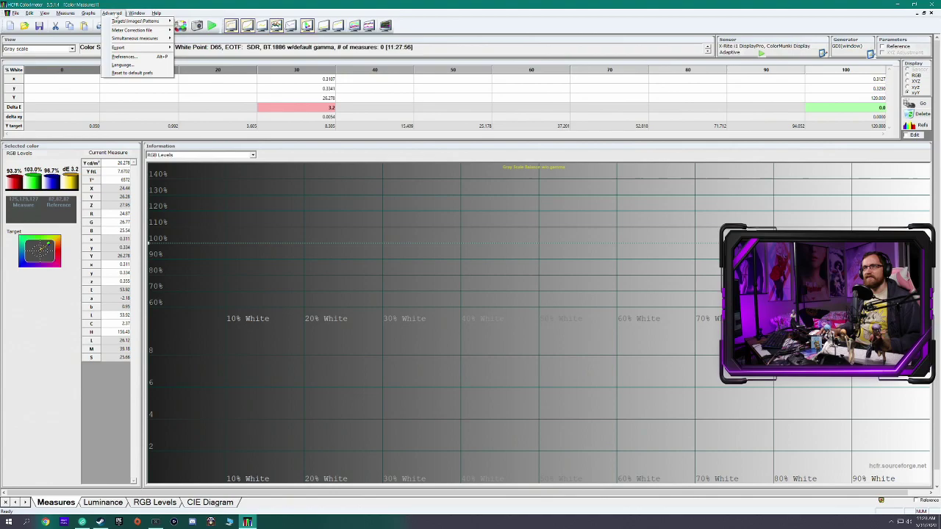
pyautogui.click(122, 57)
pyautogui.moveTo(440, 143); pyautogui.dragTo(203, 68)
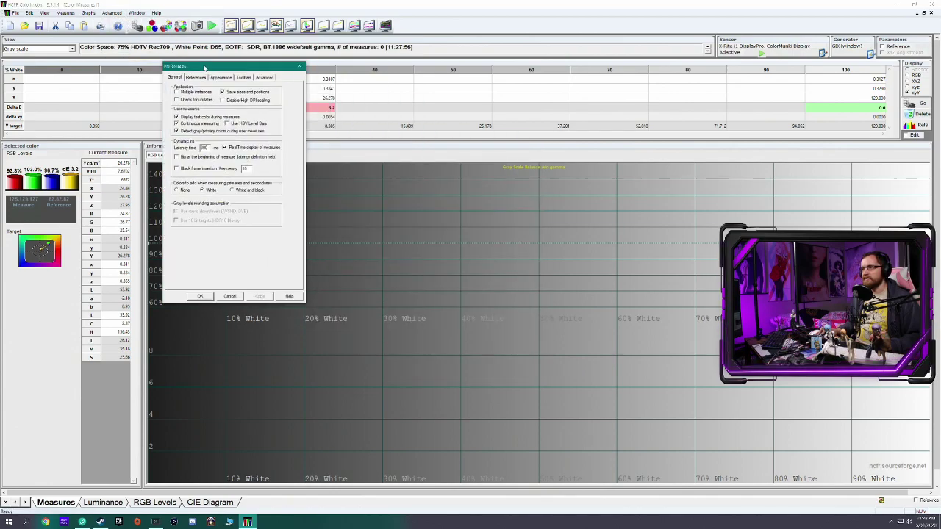
pyautogui.click(194, 78)
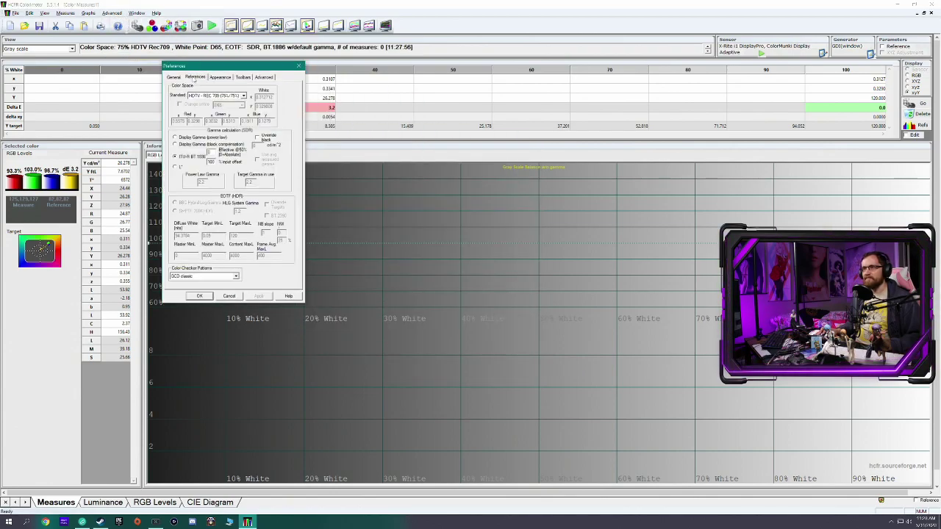
pyautogui.click(228, 96)
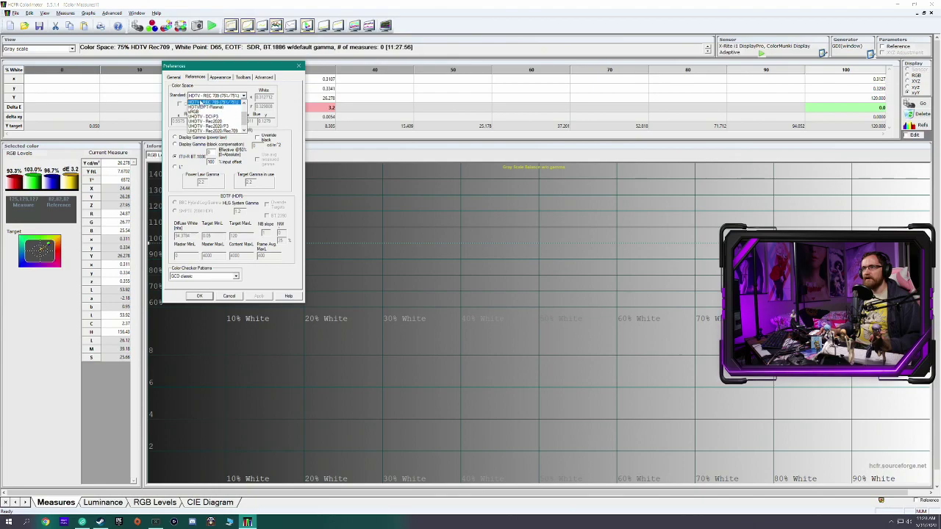
pyautogui.scroll(2, 221, 112)
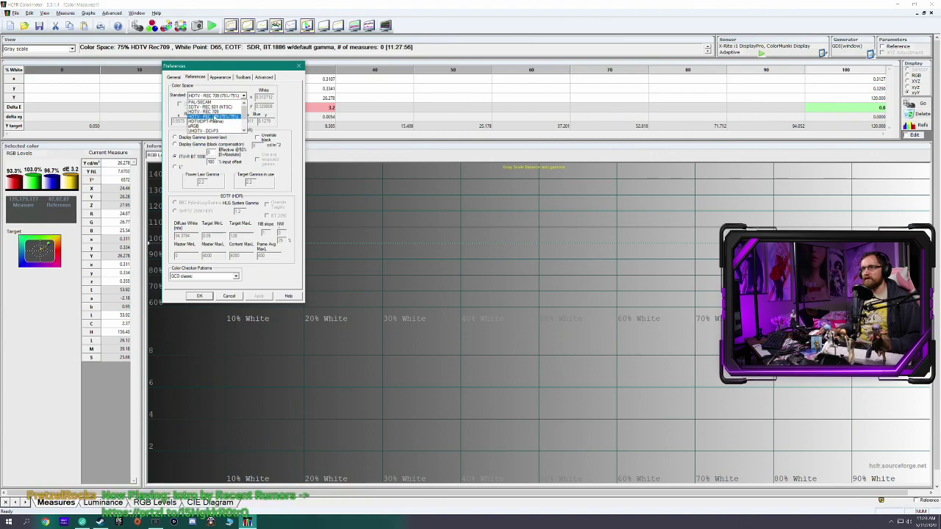
pyautogui.click(232, 117)
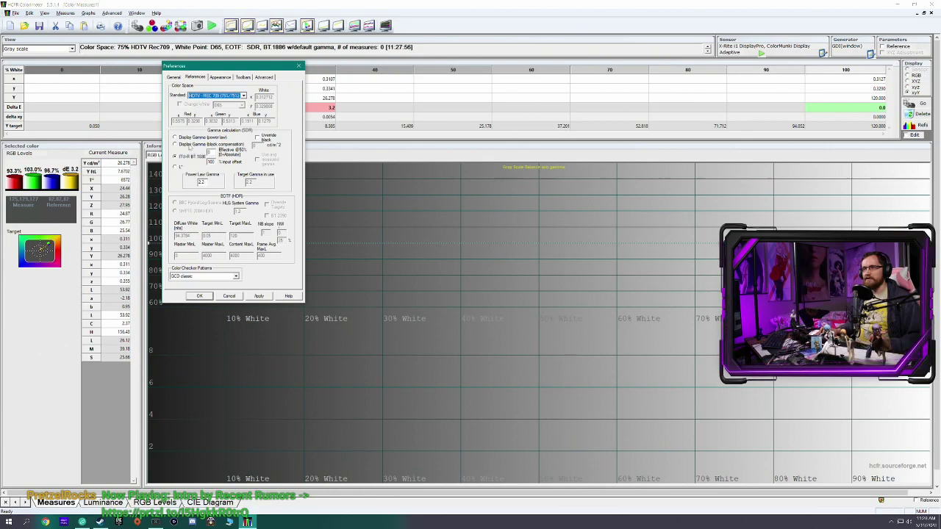
pyautogui.click(193, 145)
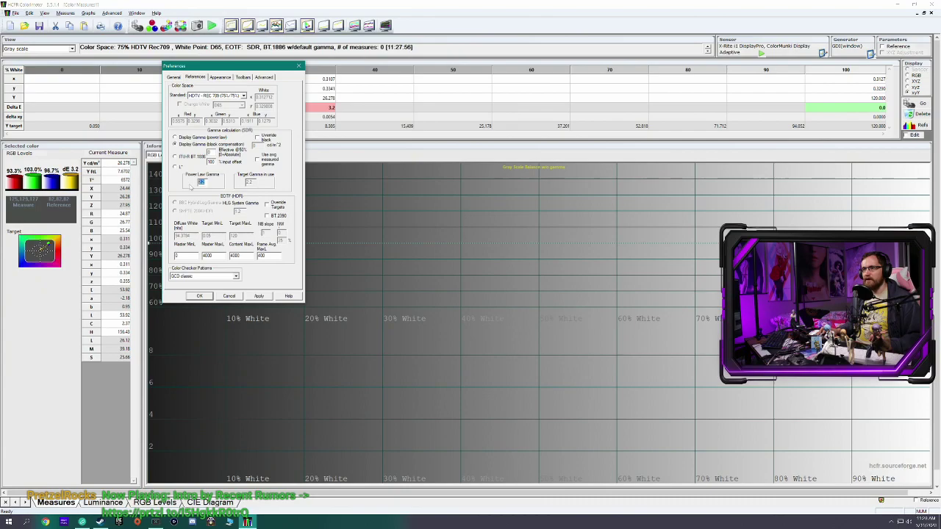
pyautogui.write('2.4')
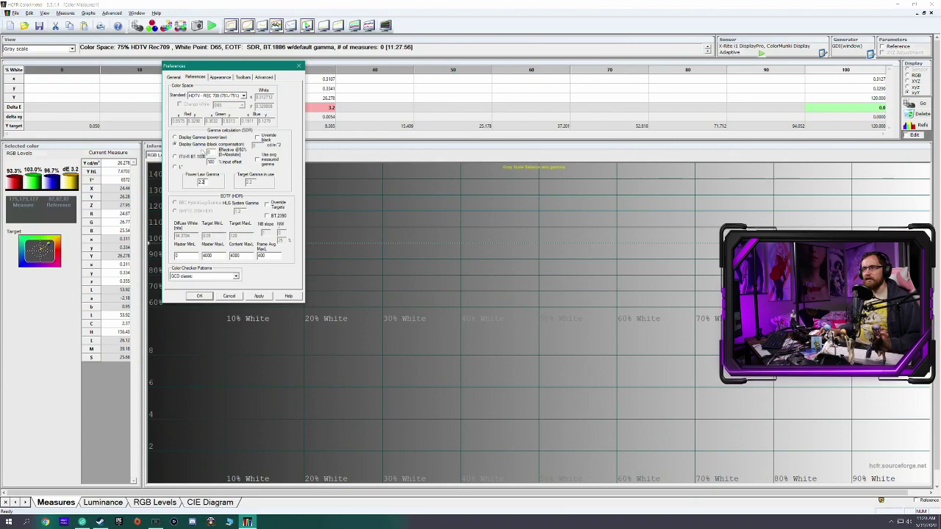
pyautogui.click(175, 156)
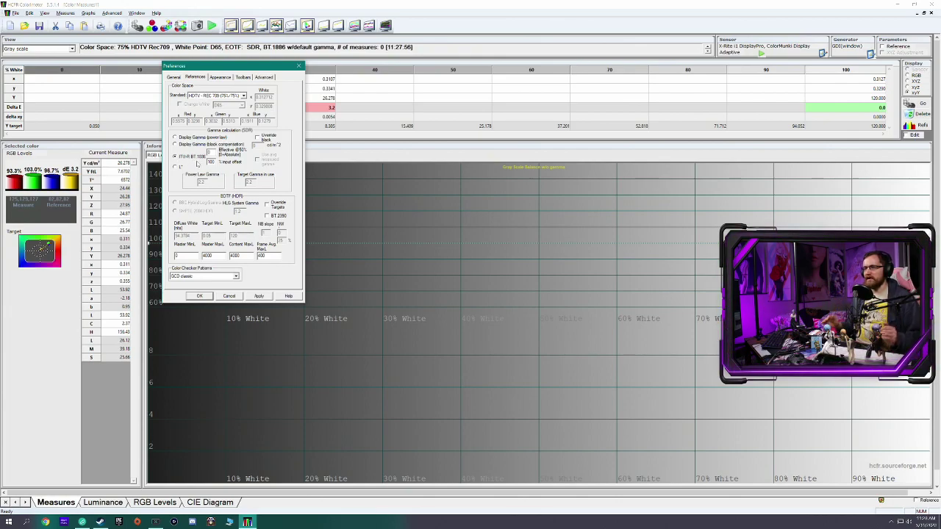
pyautogui.click(259, 295)
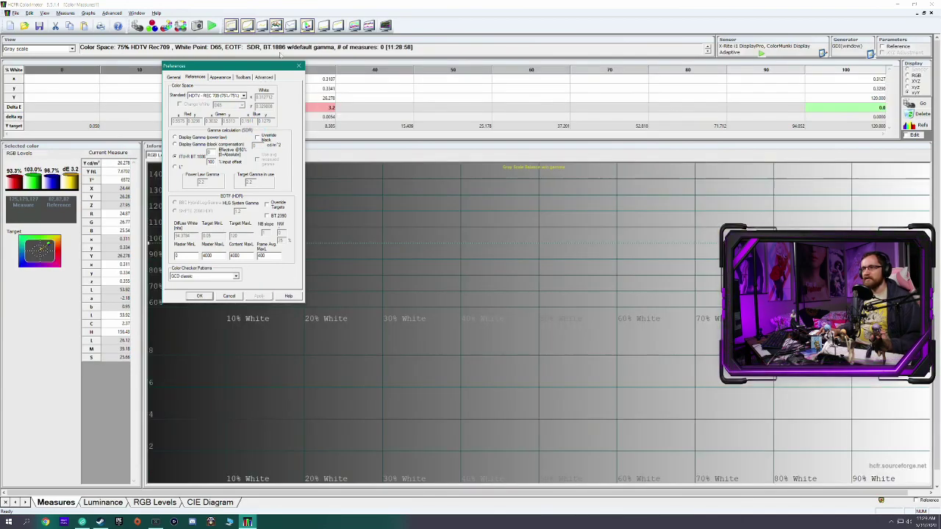
# Set the Advanced colour difference formula to CIE2000, apply, and close Preferences
pyautogui.click(264, 78)
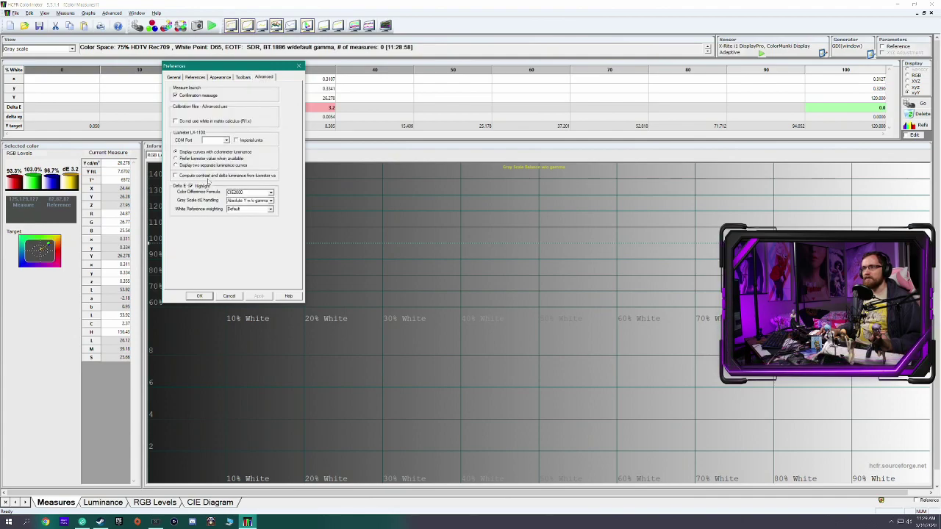
pyautogui.click(266, 194)
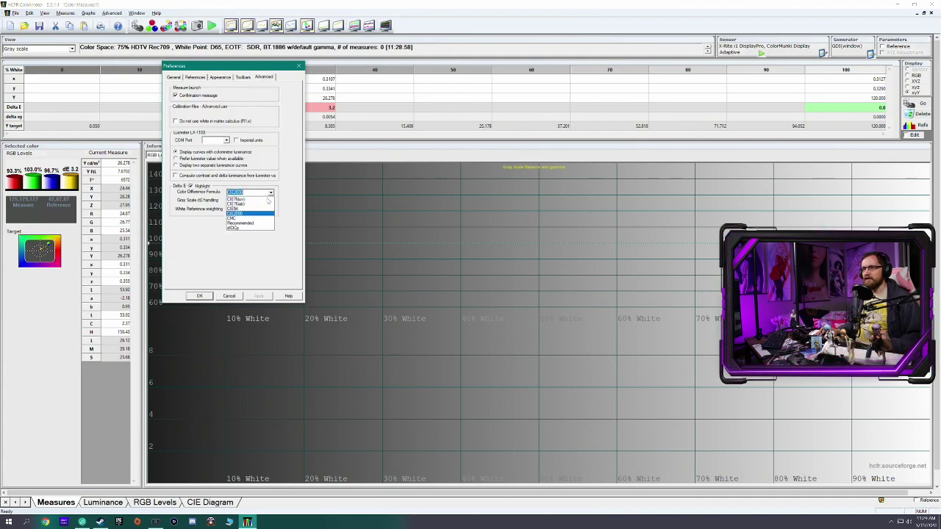
pyautogui.click(258, 217)
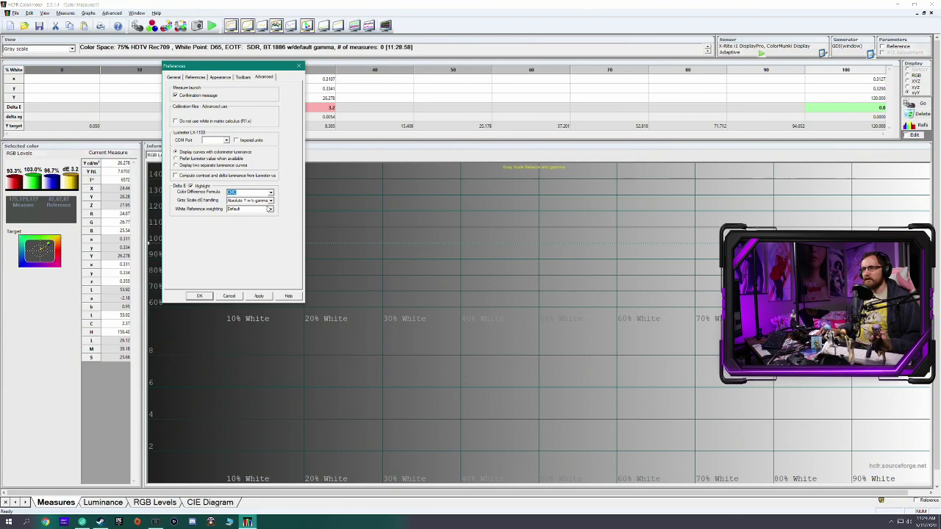
pyautogui.click(271, 193)
pyautogui.click(250, 223)
pyautogui.click(270, 193)
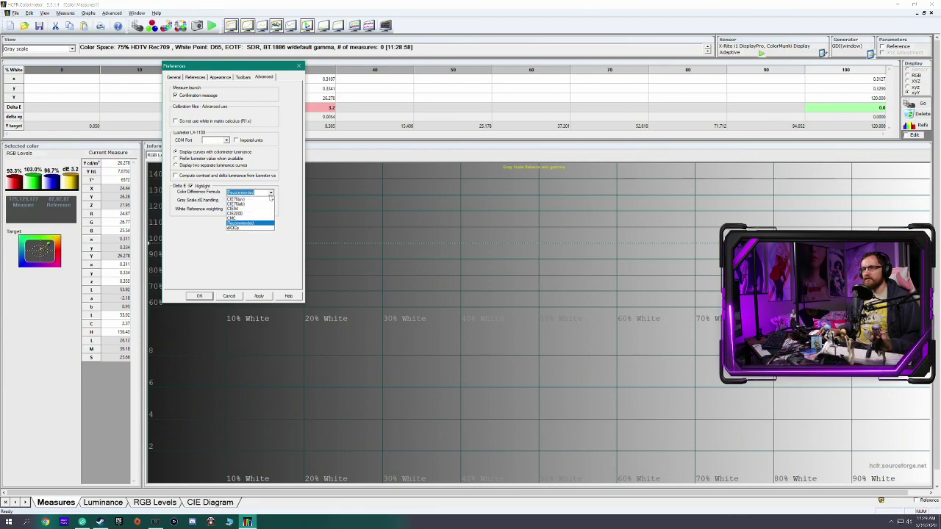
pyautogui.click(230, 209)
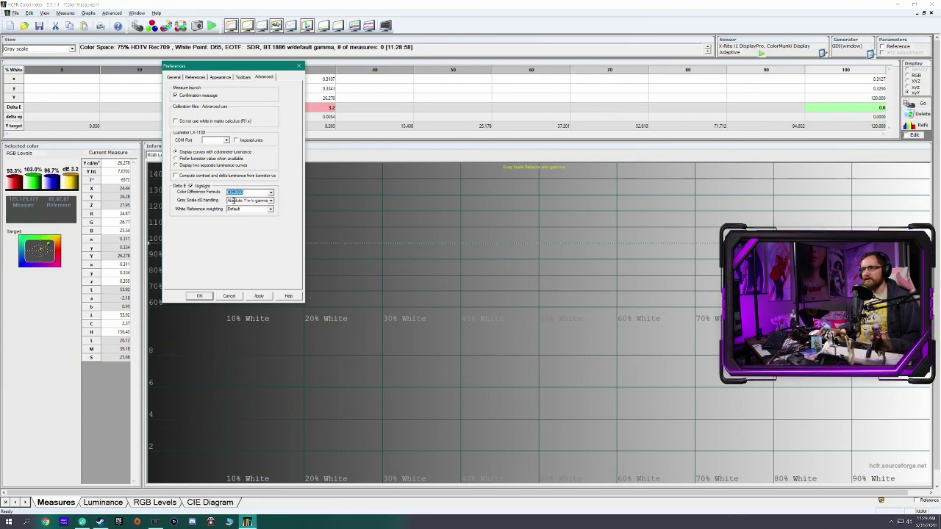
pyautogui.click(259, 296)
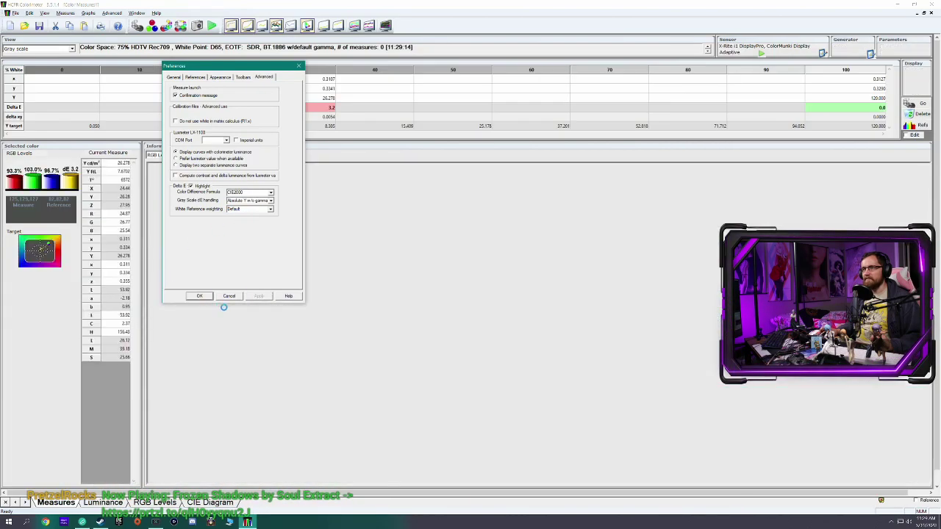
pyautogui.click(198, 297)
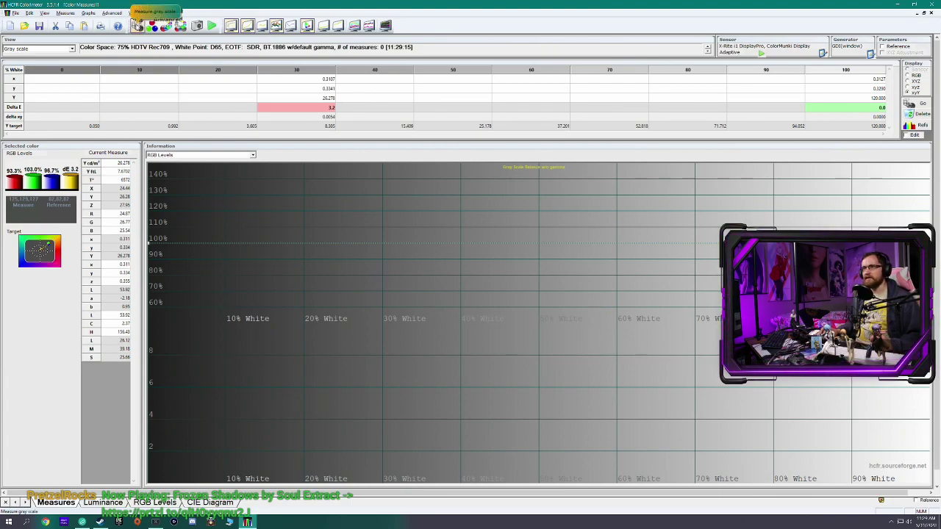
# Measure all 11 gray steps from 0% to 100%, then close the floating pattern window
pyautogui.click(137, 26)
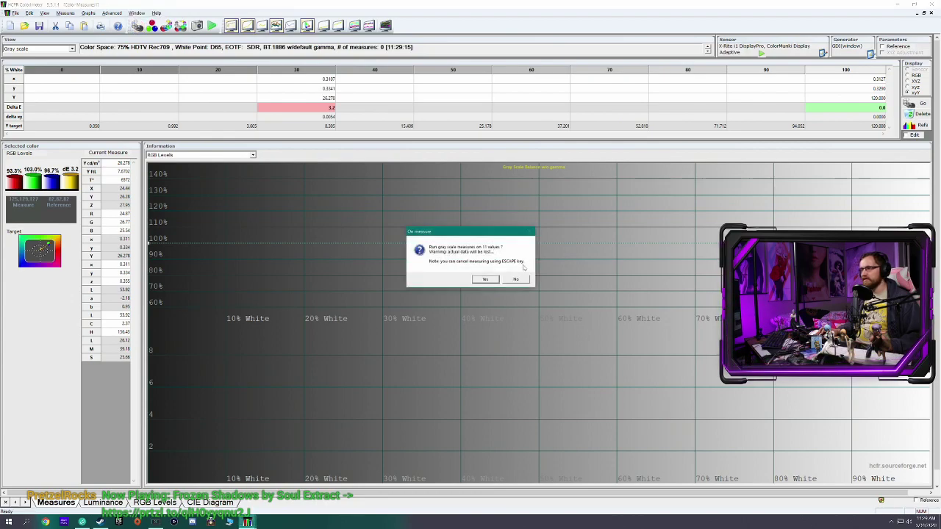
pyautogui.click(496, 280)
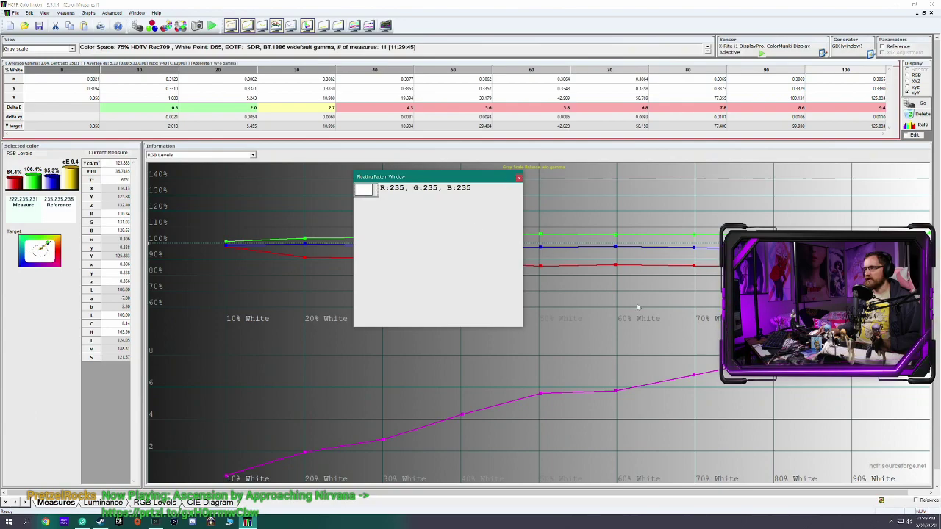
pyautogui.click(517, 179)
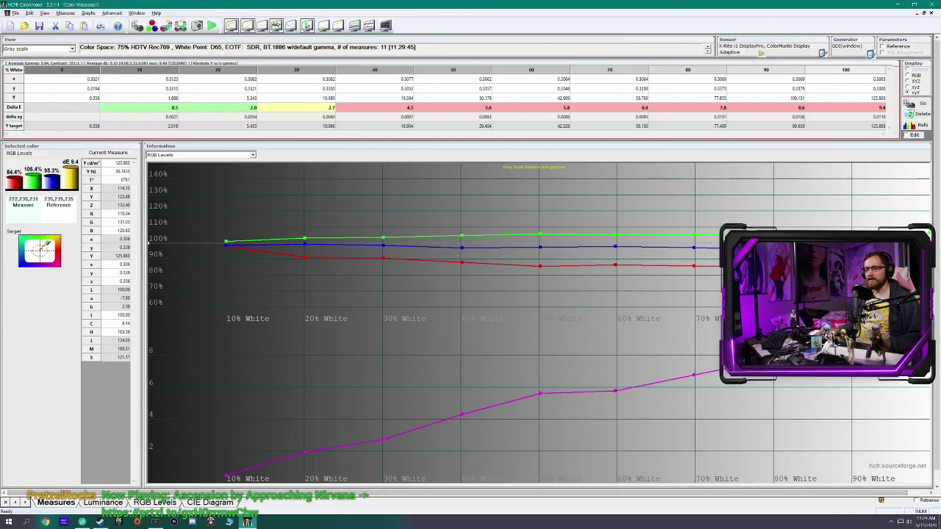
# Close the bottom Luminance, RGB Levels and CIE Diagram views
pyautogui.rightClick(121, 502)
pyautogui.click(147, 486)
pyautogui.rightClick(110, 503)
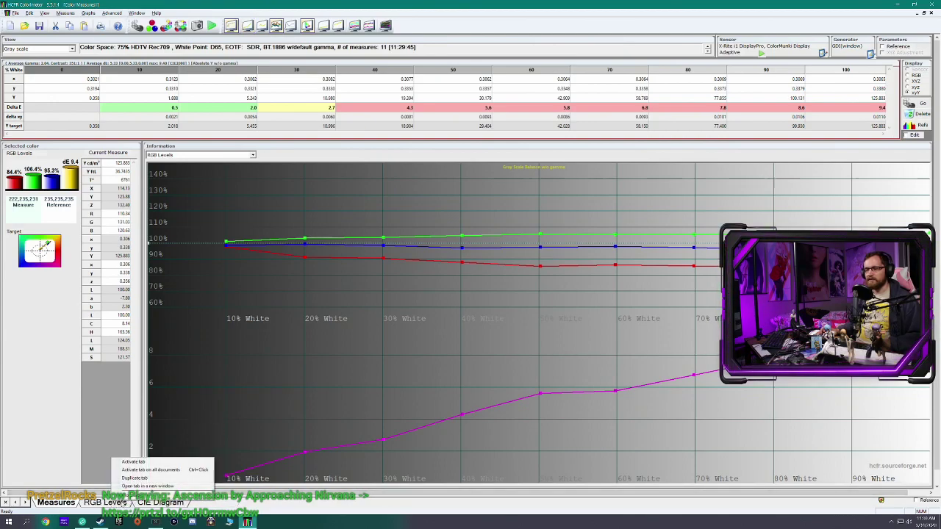
pyautogui.click(147, 486)
pyautogui.rightClick(110, 502)
pyautogui.click(147, 466)
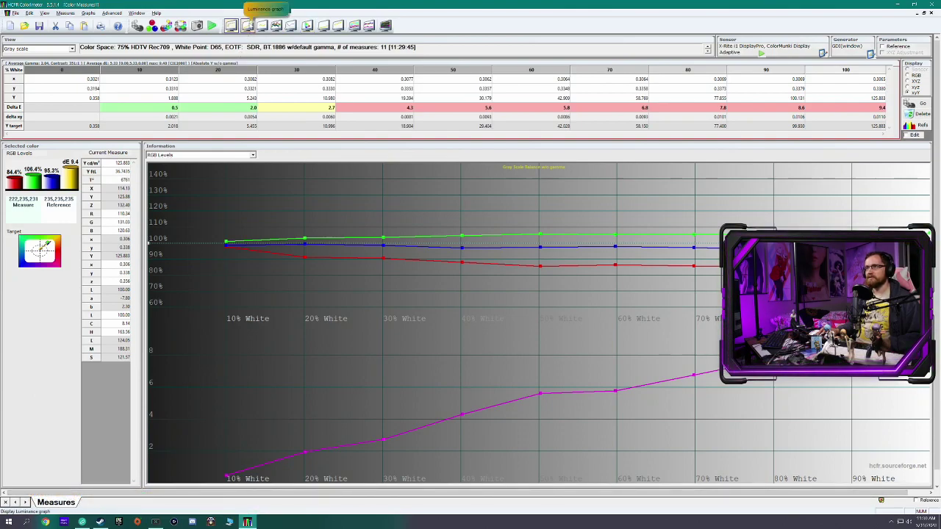
# Open Luminance, Gamma, RGB Levels and CIE Diagram as separate views, ending on Gamma
pyautogui.click(248, 25)
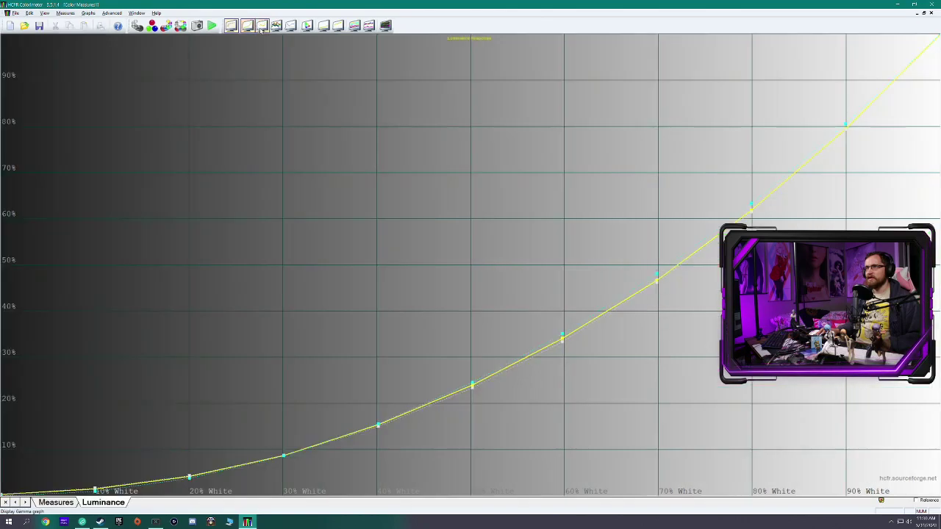
pyautogui.click(262, 27)
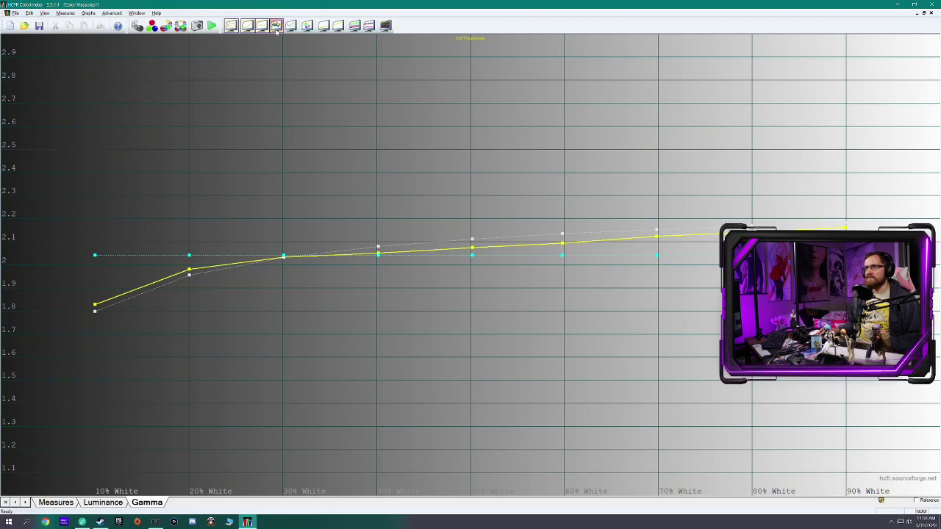
pyautogui.click(276, 26)
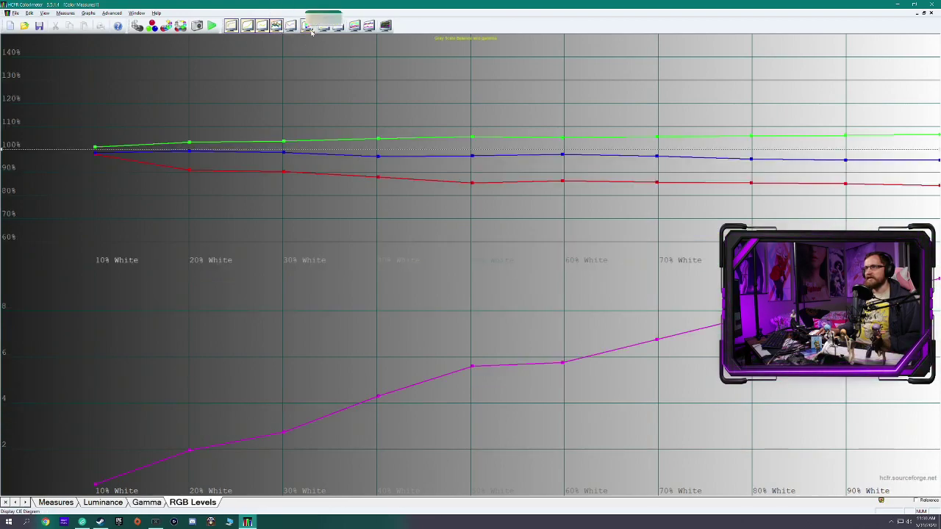
pyautogui.click(308, 29)
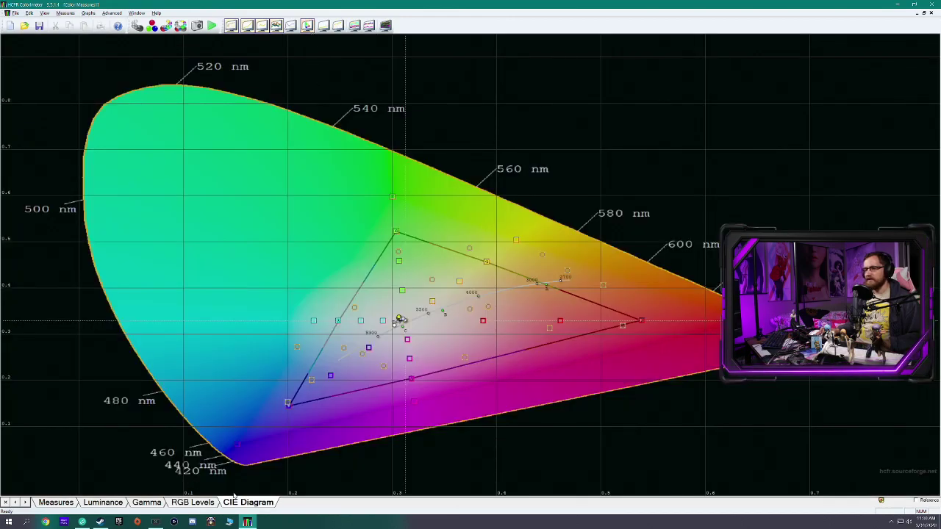
pyautogui.click(194, 506)
pyautogui.click(148, 506)
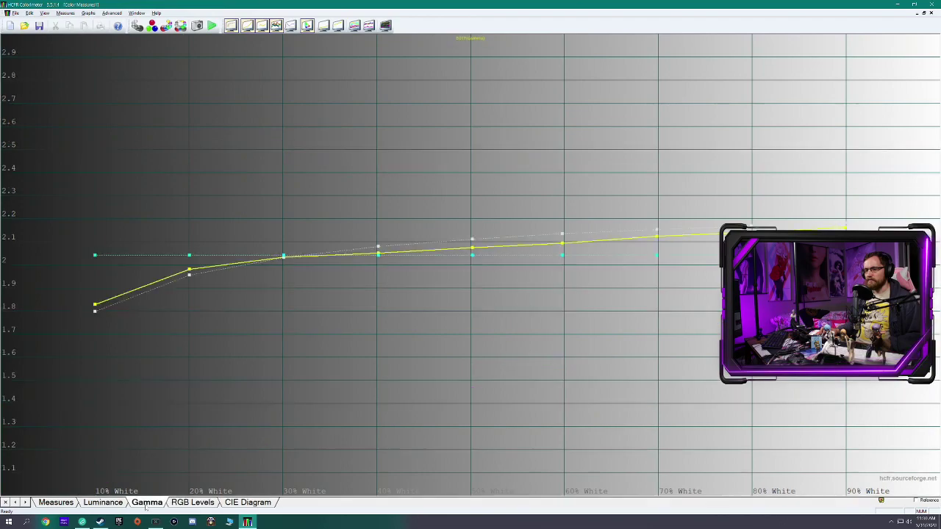
pyautogui.click(102, 503)
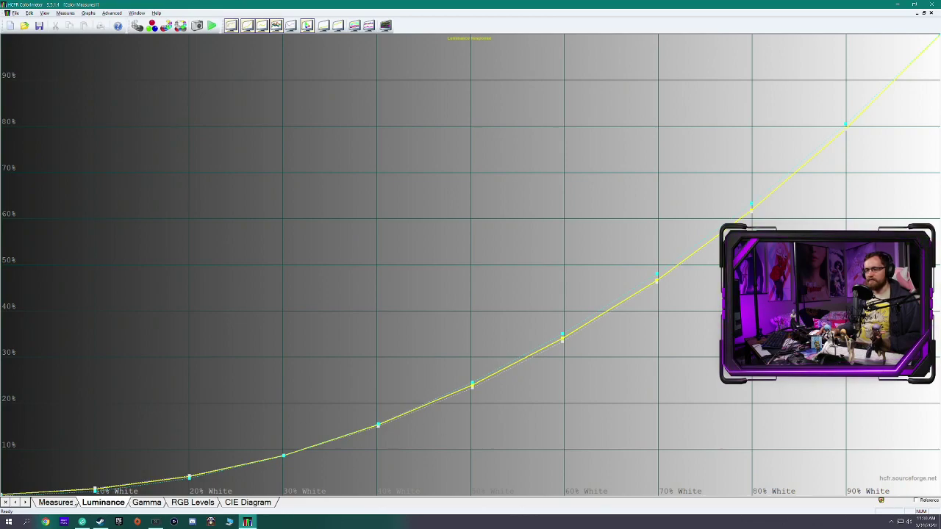
pyautogui.click(154, 504)
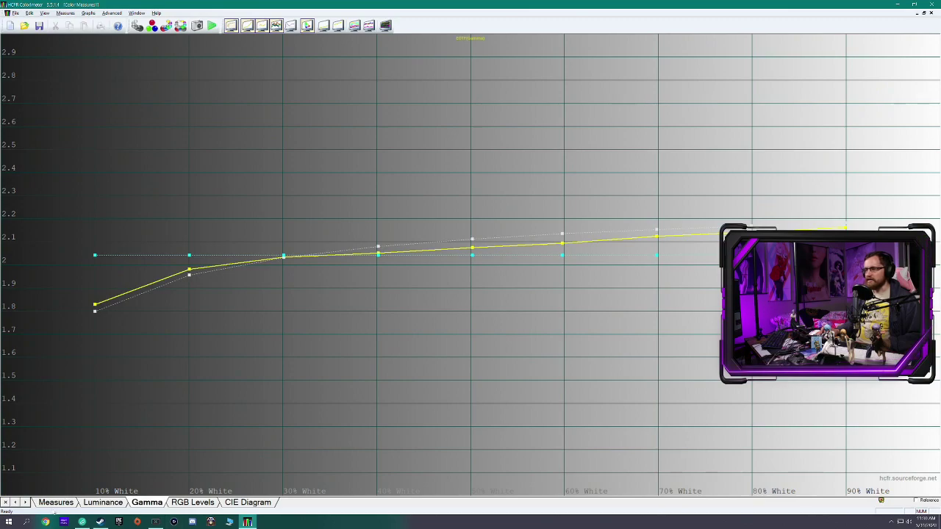
# Set the gamma chart's scale to gamma values and hide the average gamma line
pyautogui.rightClick(243, 250)
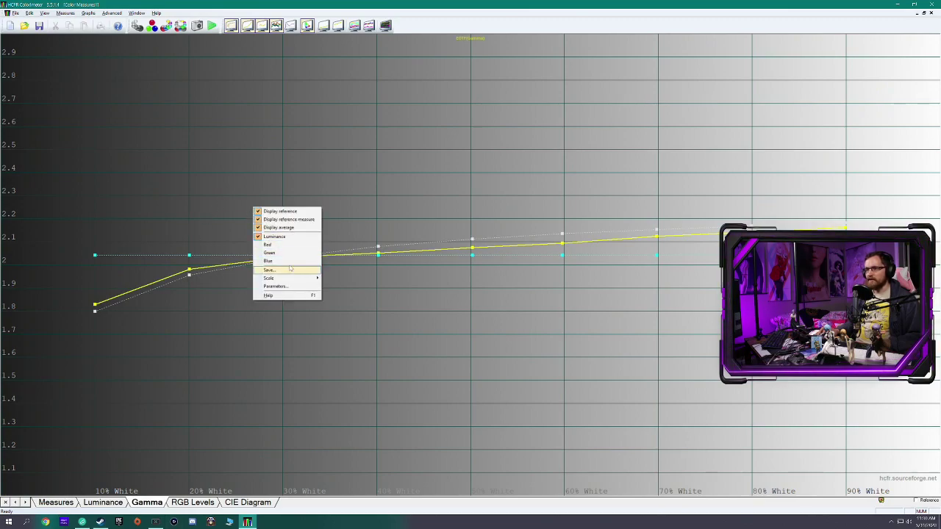
pyautogui.moveTo(300, 278)
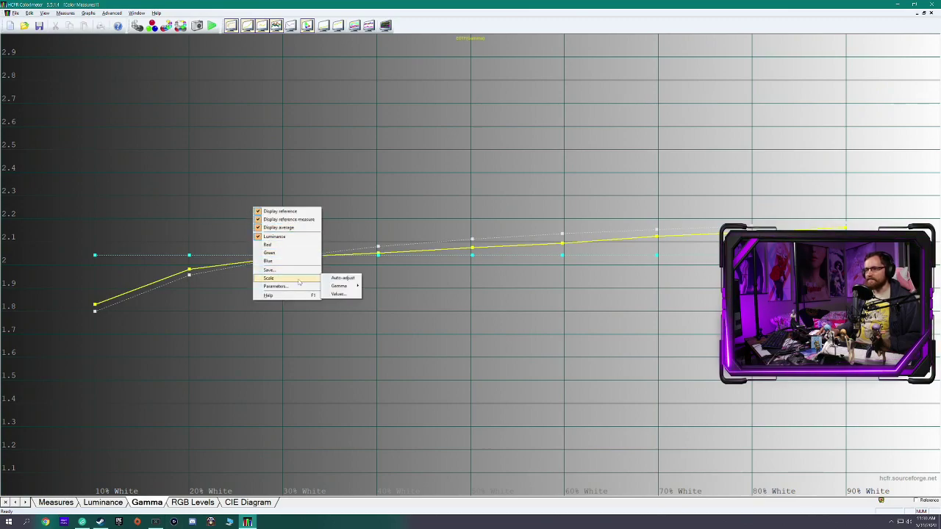
pyautogui.click(336, 286)
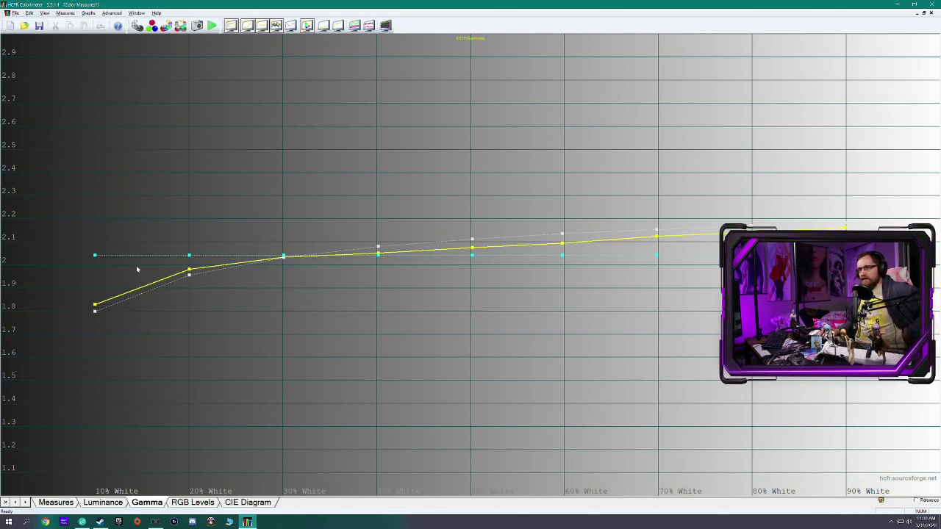
pyautogui.rightClick(205, 254)
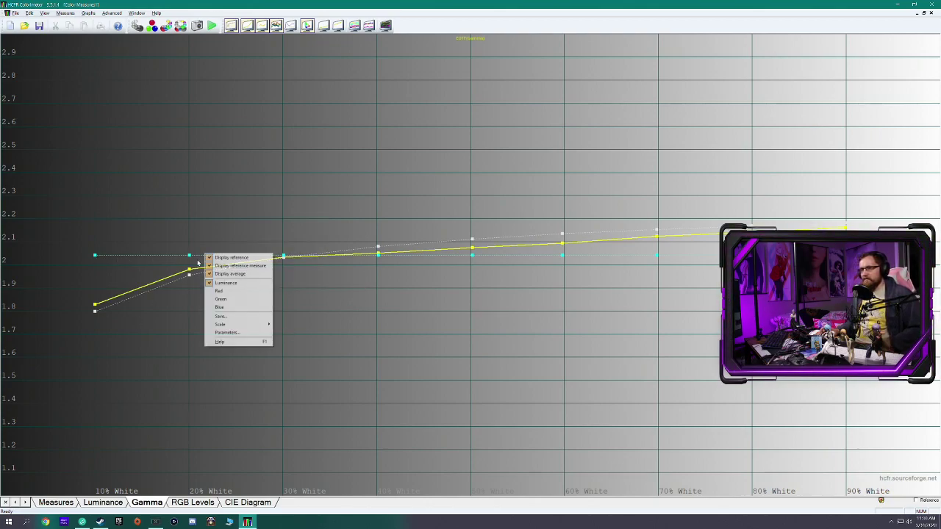
pyautogui.click(233, 274)
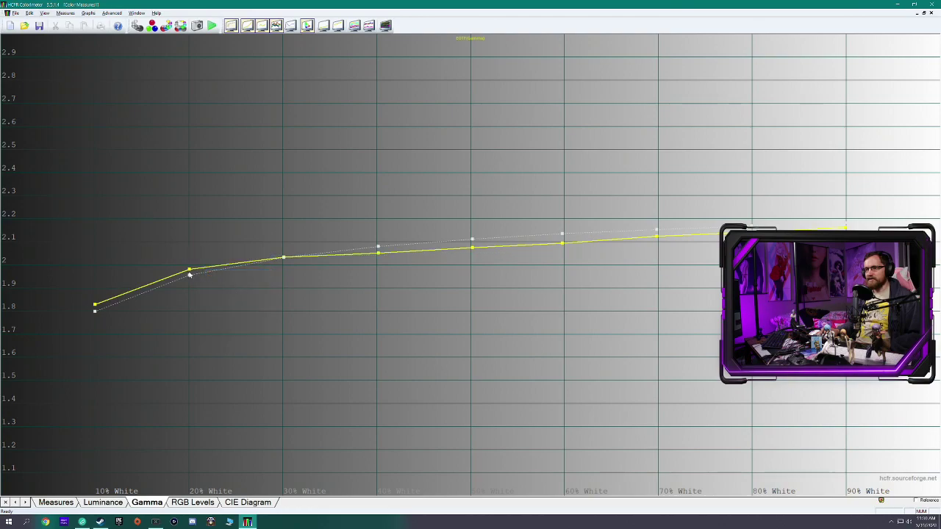
pyautogui.rightClick(222, 226)
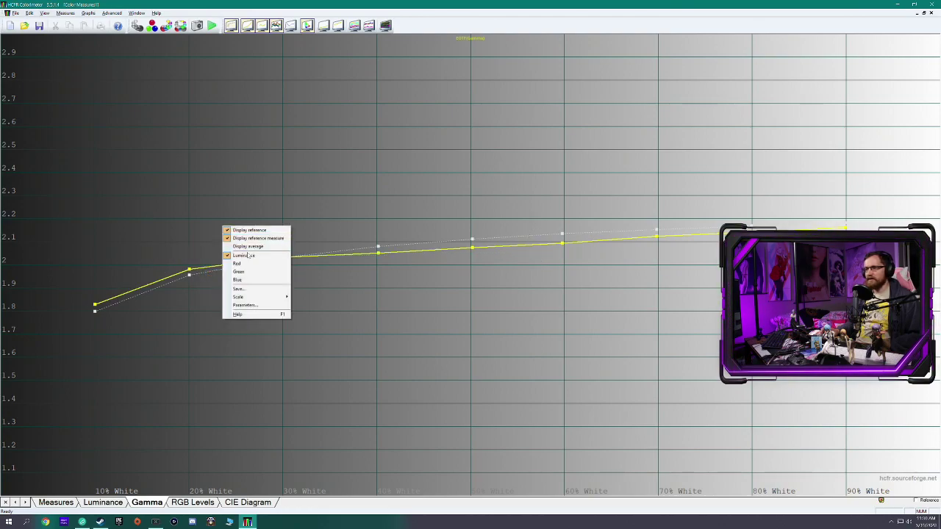
pyautogui.click(253, 247)
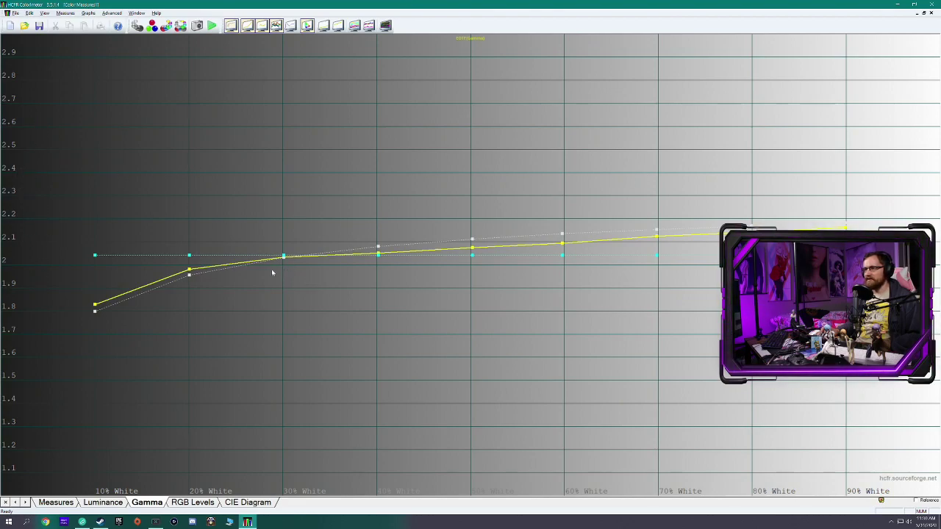
pyautogui.rightClick(206, 216)
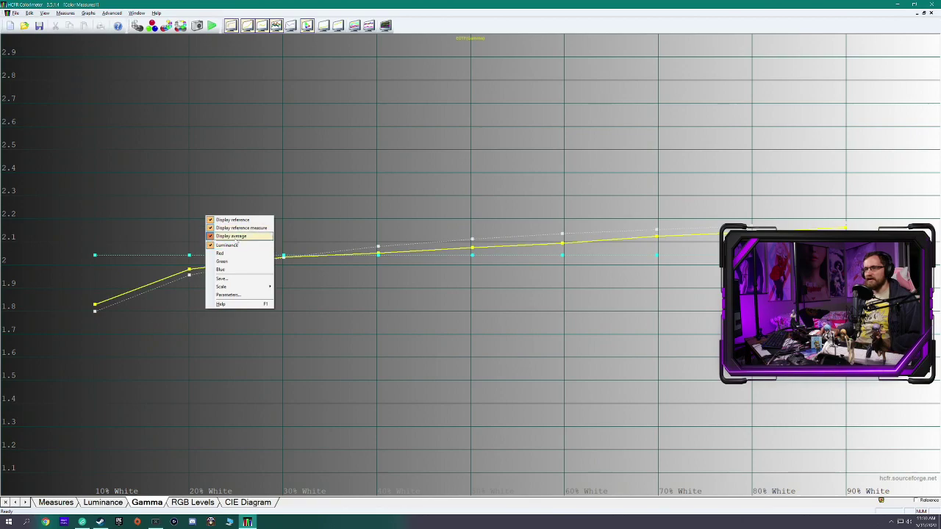
pyautogui.click(237, 236)
pyautogui.rightClick(178, 284)
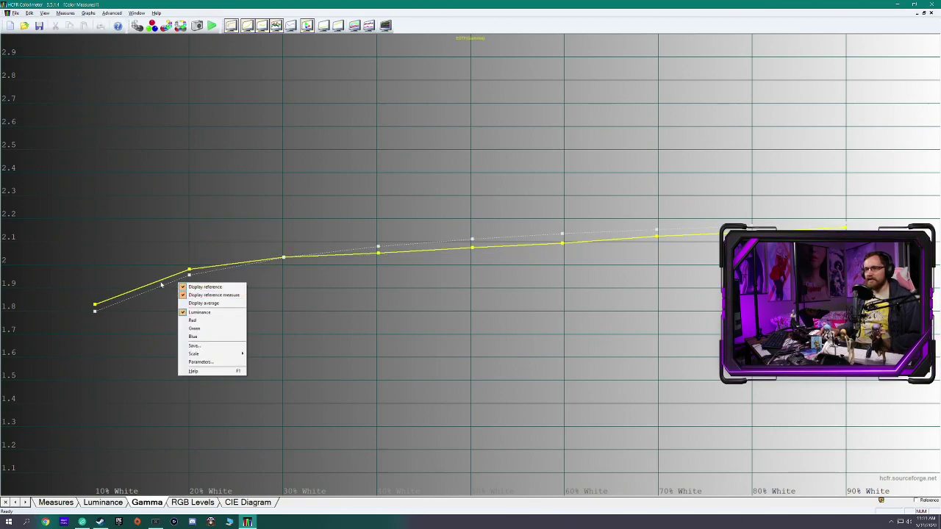
pyautogui.click(161, 284)
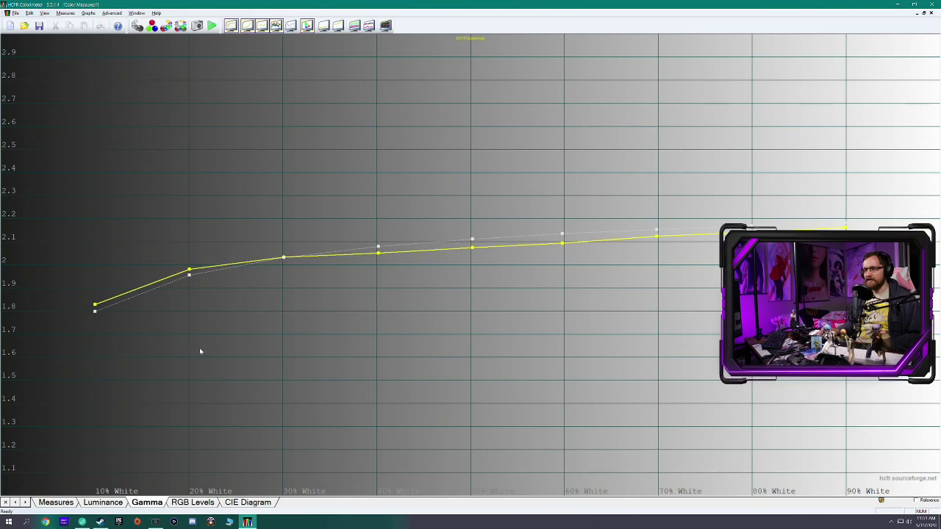
# Show the yellow luminance gamma curve on the gamma chart beside the dotted reference
pyautogui.rightClick(211, 256)
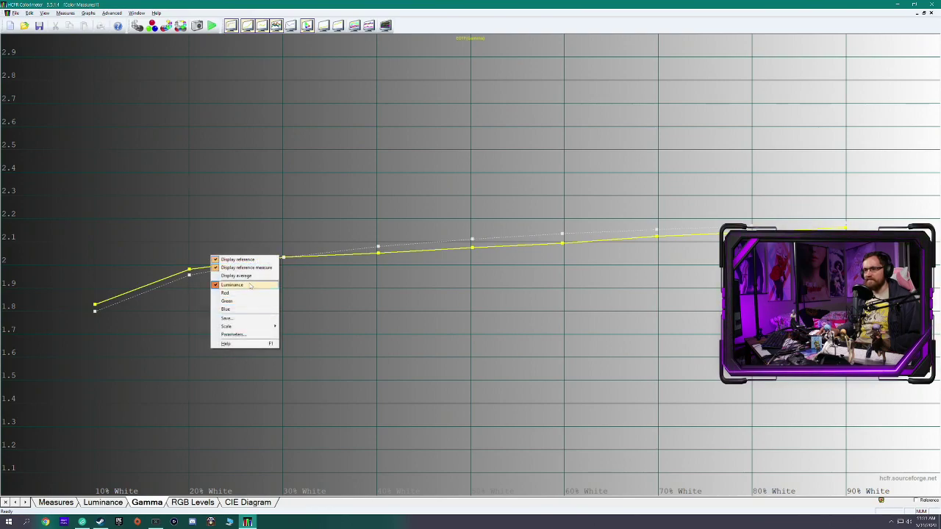
pyautogui.click(243, 286)
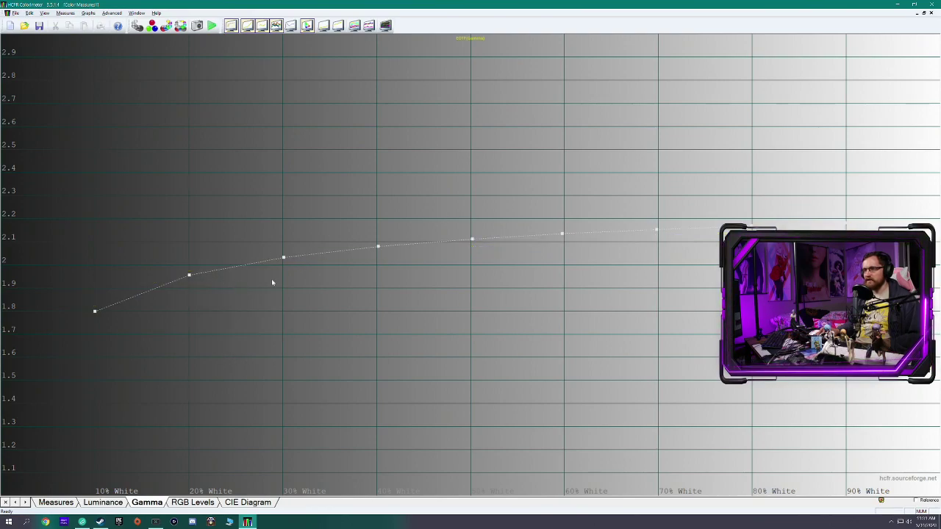
pyautogui.rightClick(224, 236)
pyautogui.click(174, 330)
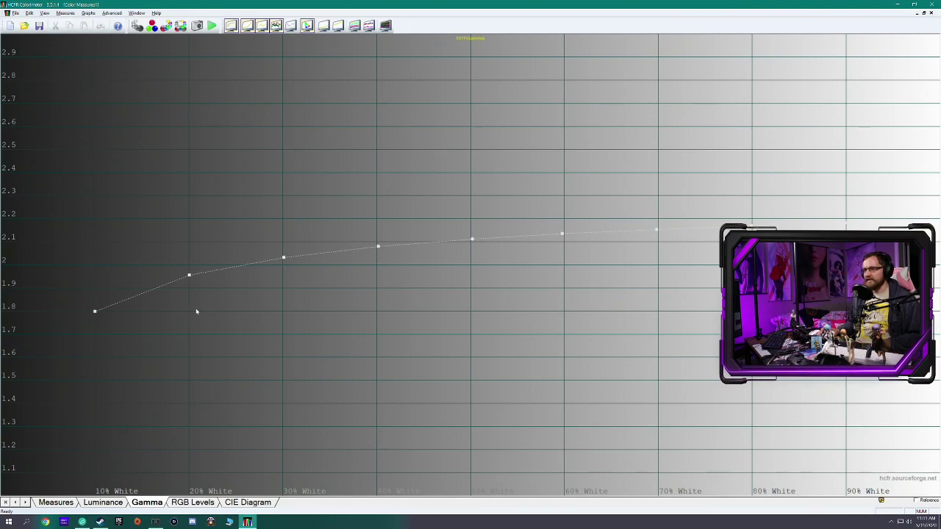
pyautogui.rightClick(211, 257)
pyautogui.rightClick(248, 142)
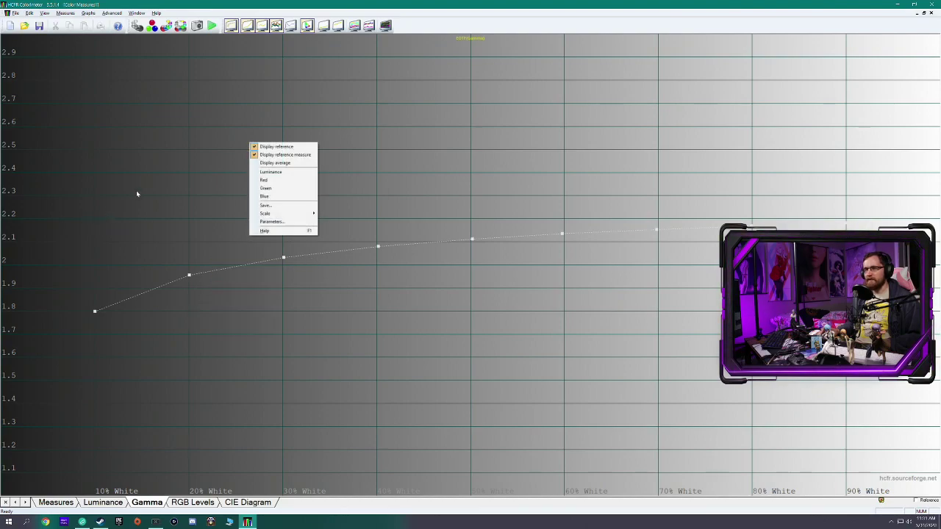
pyautogui.click(80, 186)
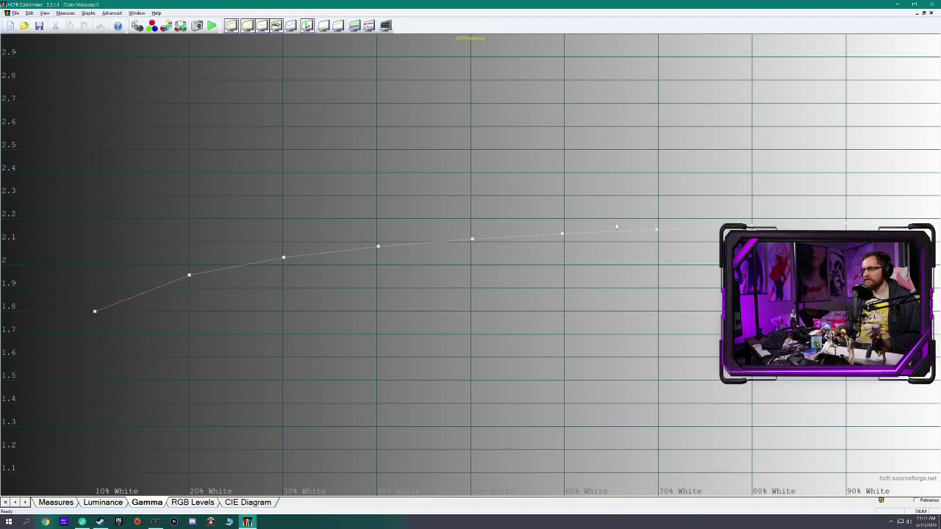
pyautogui.rightClick(267, 261)
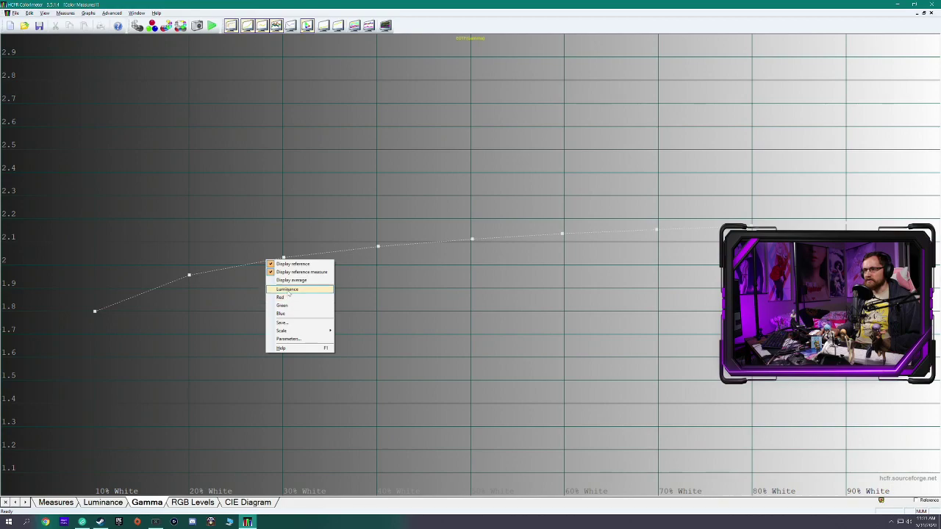
pyautogui.click(289, 290)
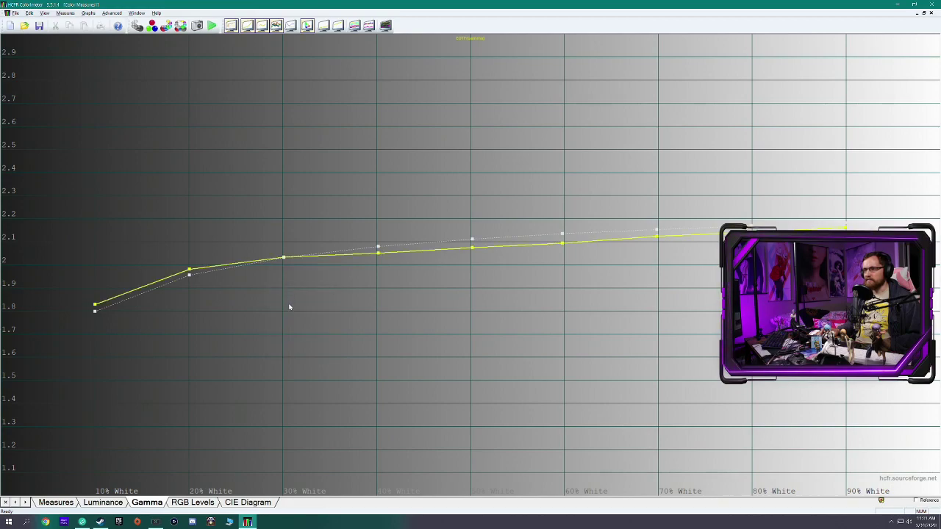
# Review the RGB Levels graph (red near 84%, green near 106%), then return to Measures
pyautogui.click(193, 503)
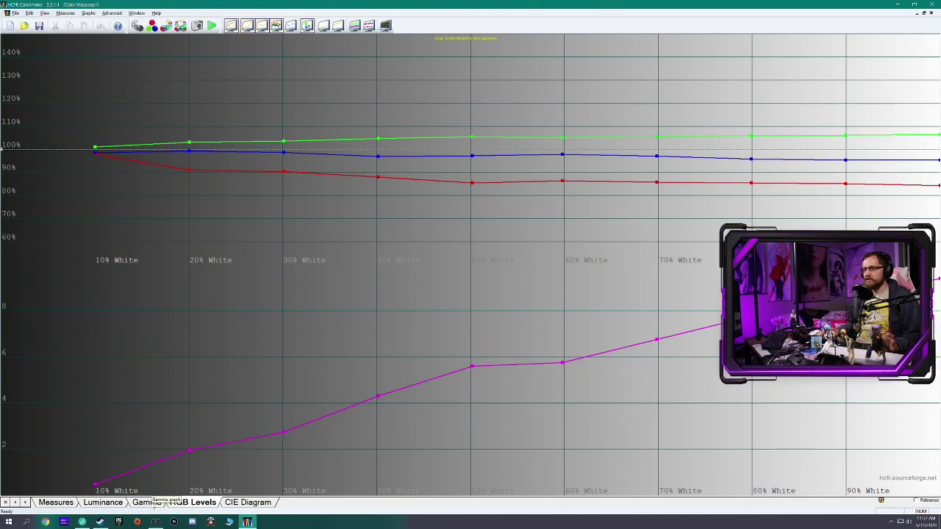
pyautogui.click(147, 502)
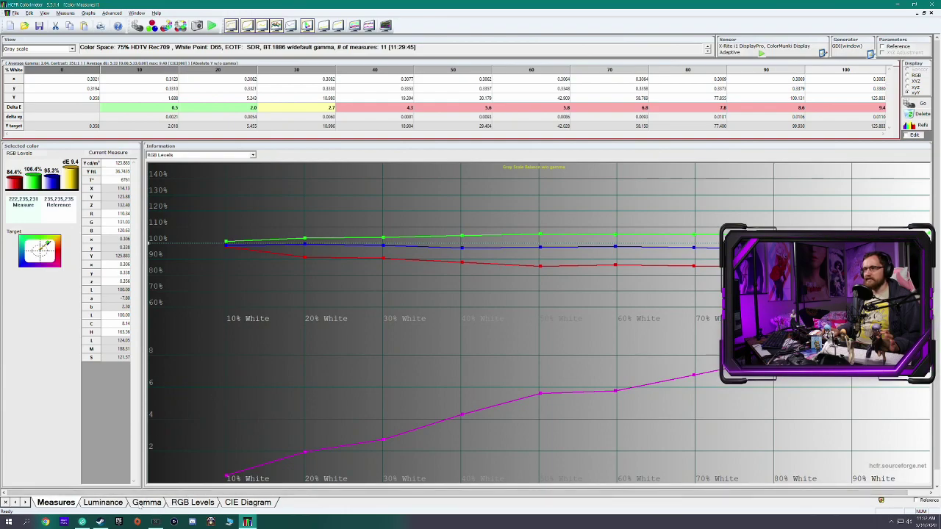
# Check the Gamma graph, then select the 80% column: R 85.5%, G 105.9%, B 95.7%, Delta E 7.8
pyautogui.click(143, 502)
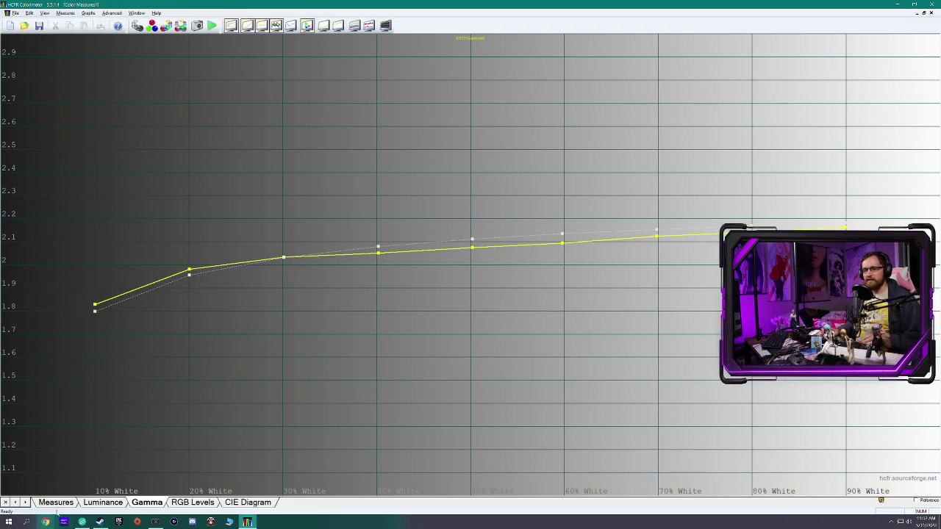
pyautogui.click(56, 503)
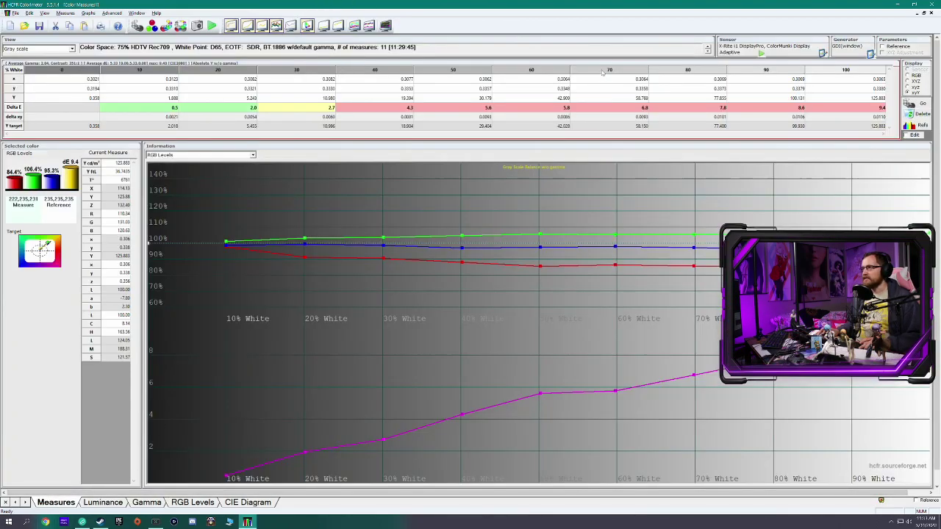
pyautogui.click(662, 71)
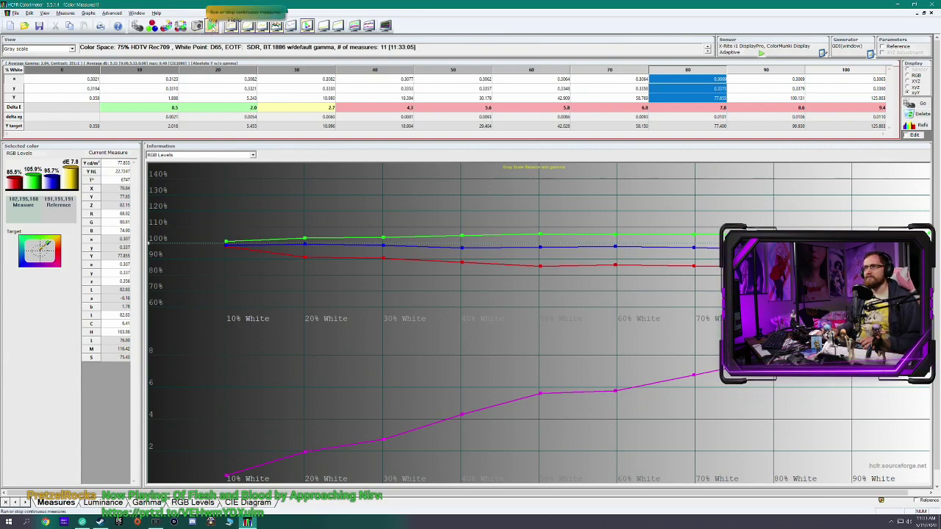
# Start continuous measurement of the RGB 191 grey patch and bring the gamma chart back up
pyautogui.click(211, 27)
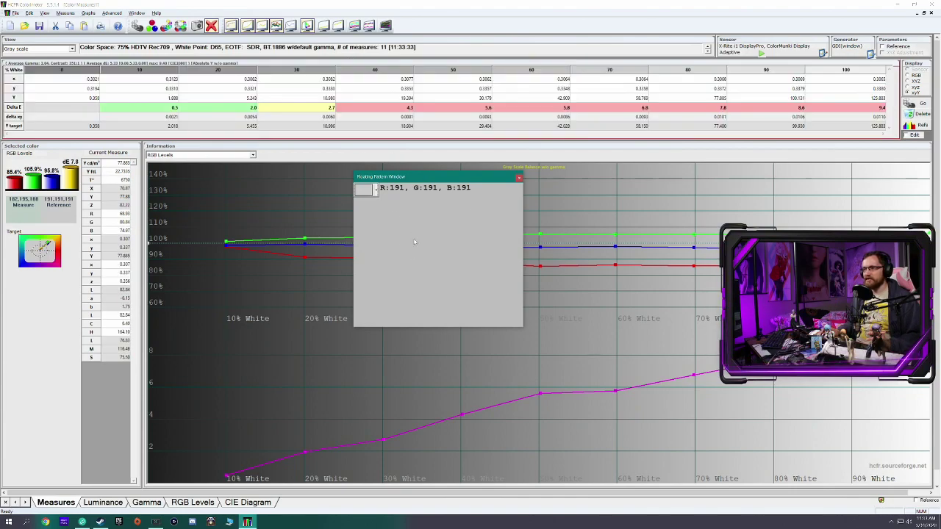
pyautogui.click(150, 504)
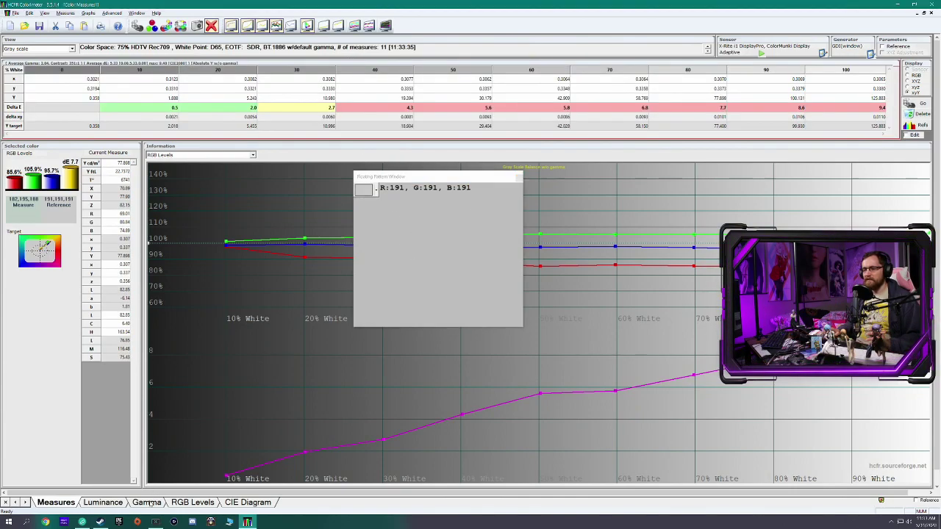
pyautogui.click(147, 503)
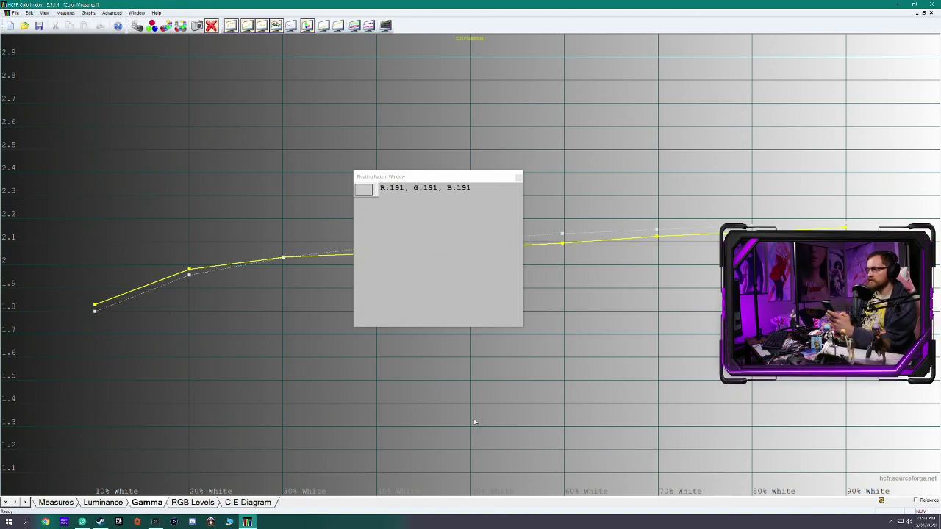
# Alternate between Measures and Gamma while adjusting, until the 80% reading shows Delta E 7.1
pyautogui.click(65, 505)
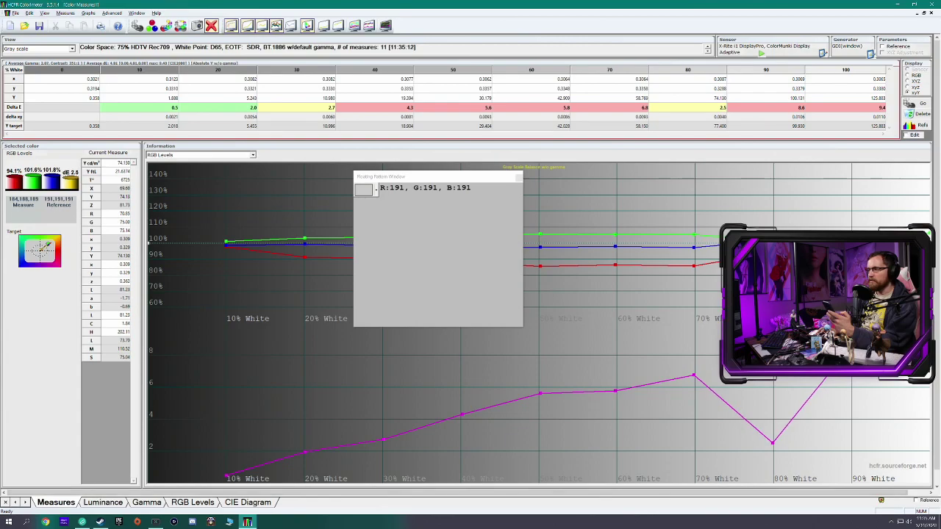
pyautogui.click(147, 505)
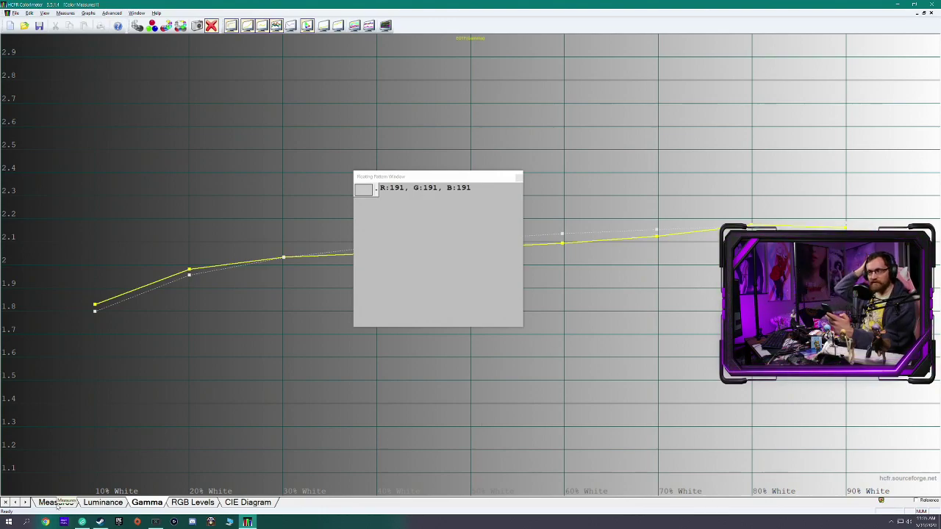
pyautogui.click(56, 502)
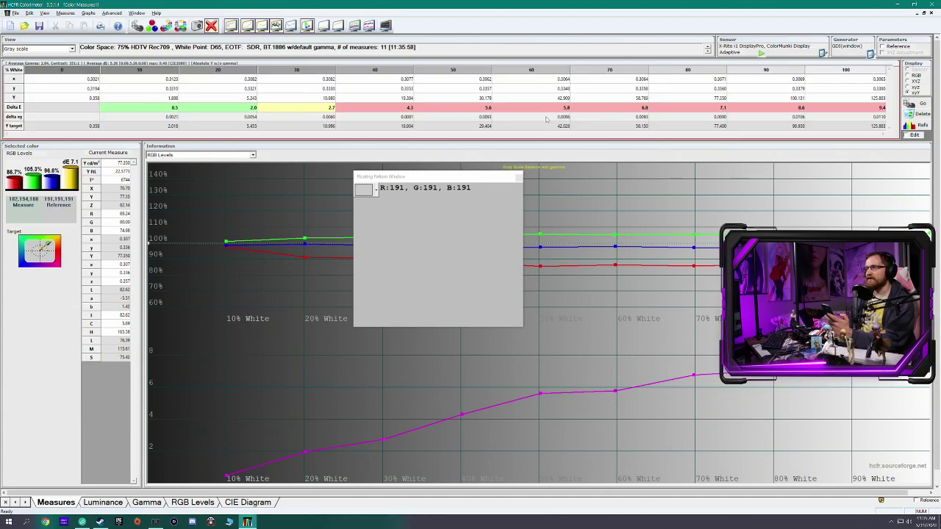
# Measure the 30% grey step, view its gamma curve, and nudge the pattern window right
pyautogui.click(296, 70)
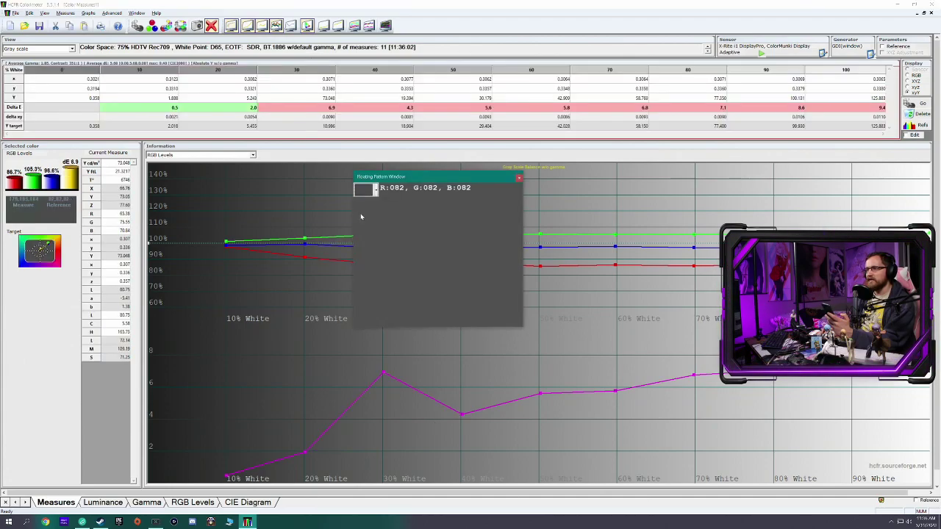
pyautogui.click(147, 502)
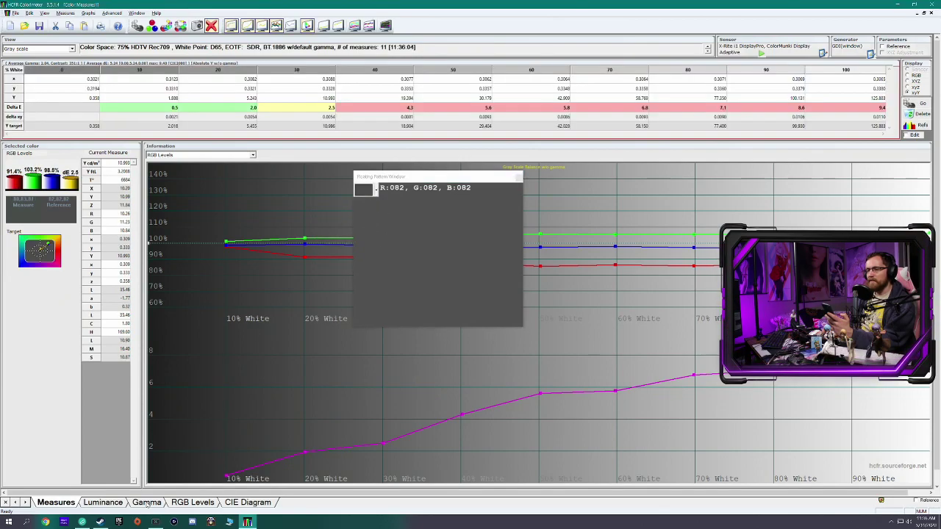
pyautogui.moveTo(390, 179)
pyautogui.mouseDown()
pyautogui.moveTo(426, 182)
pyautogui.moveTo(395, 182)
pyautogui.mouseUp()
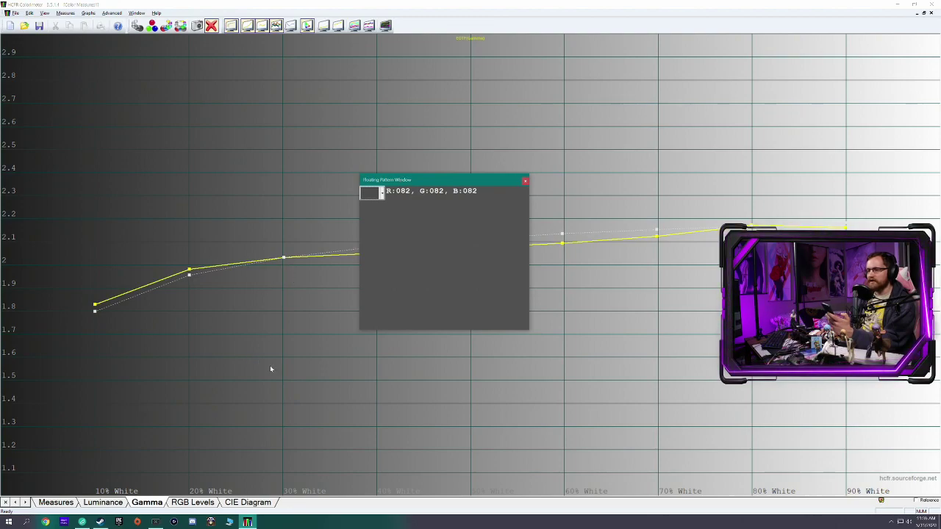
# Measure the 40% grey step (RGB 104), then check its luminance and gamma curves
pyautogui.click(65, 503)
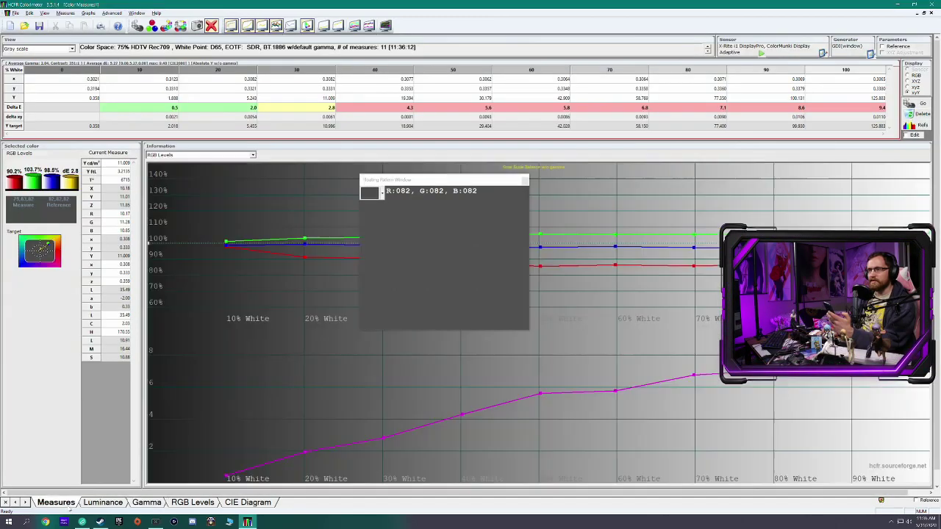
pyautogui.click(372, 71)
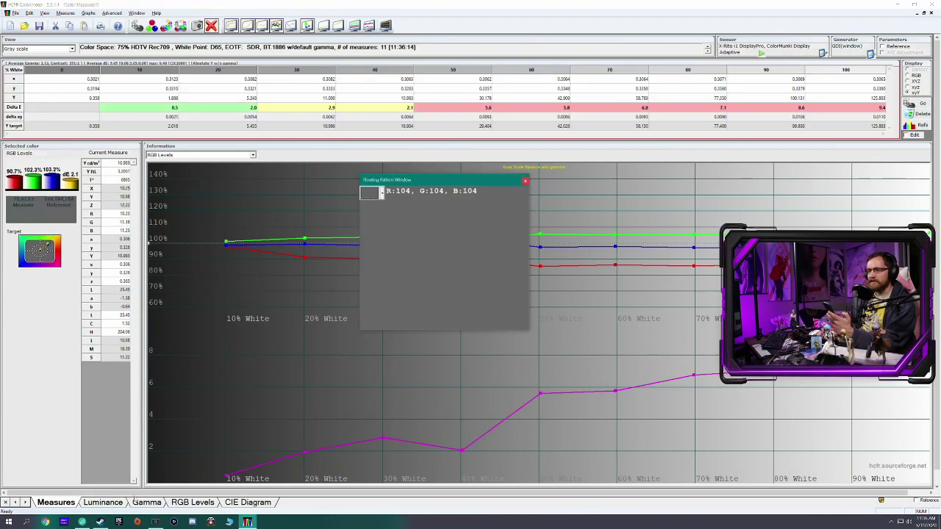
pyautogui.click(103, 503)
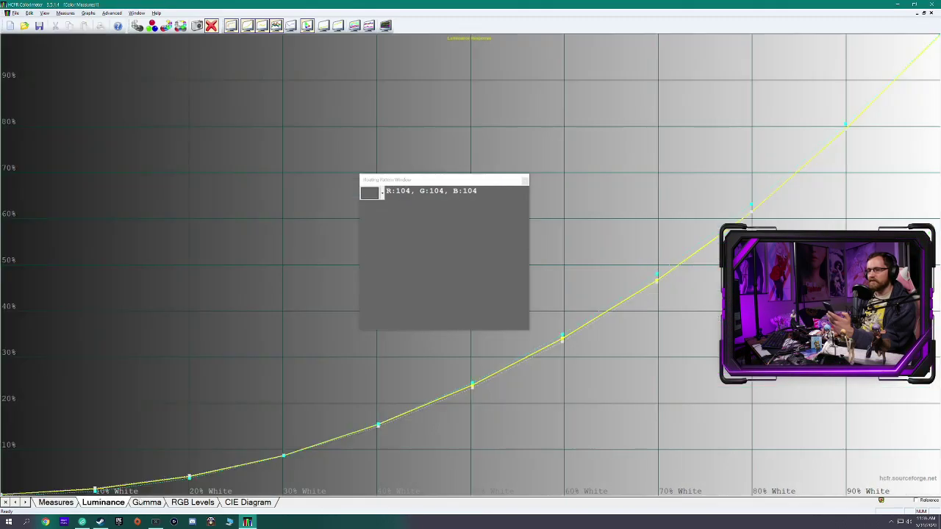
pyautogui.click(139, 503)
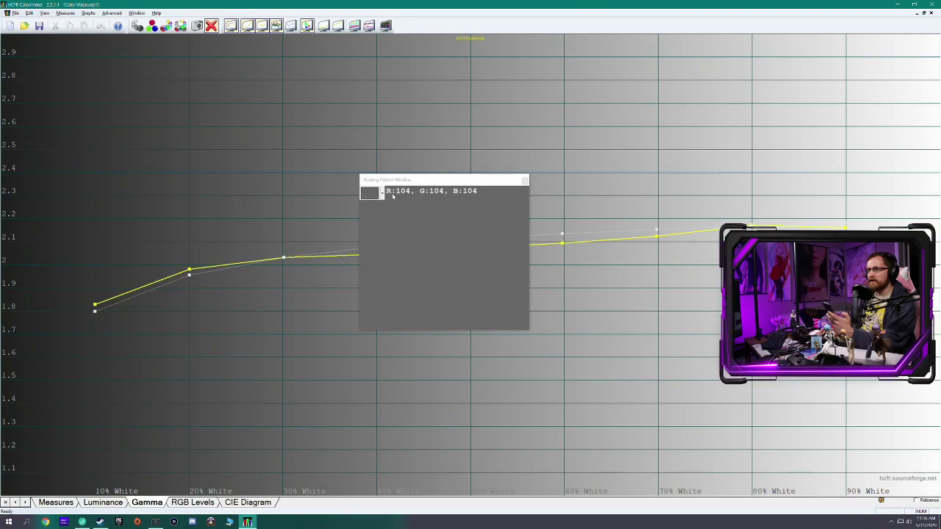
# Reposition the RGB 104 grey pattern window further left over the gamma chart
pyautogui.click(399, 182)
pyautogui.moveTo(399, 182); pyautogui.dragTo(429, 177)
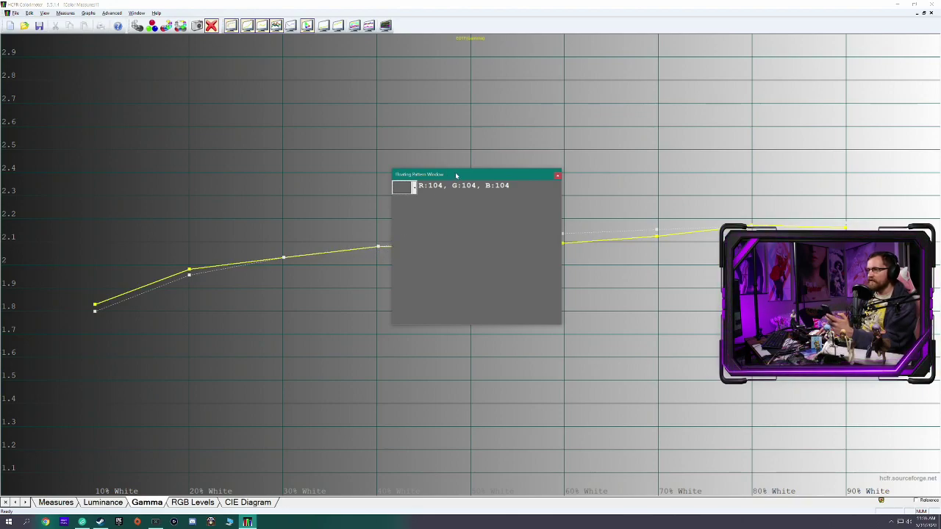
pyautogui.moveTo(434, 176); pyautogui.dragTo(378, 178)
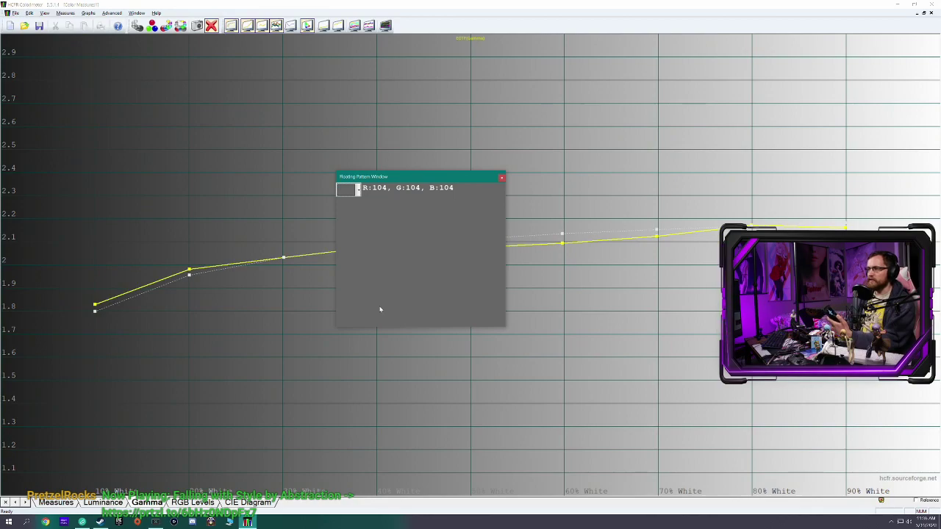
# Review the measurements and gamma curve (about 1.8 to 2.15), stop measuring, and show RGB Levels
pyautogui.click(56, 502)
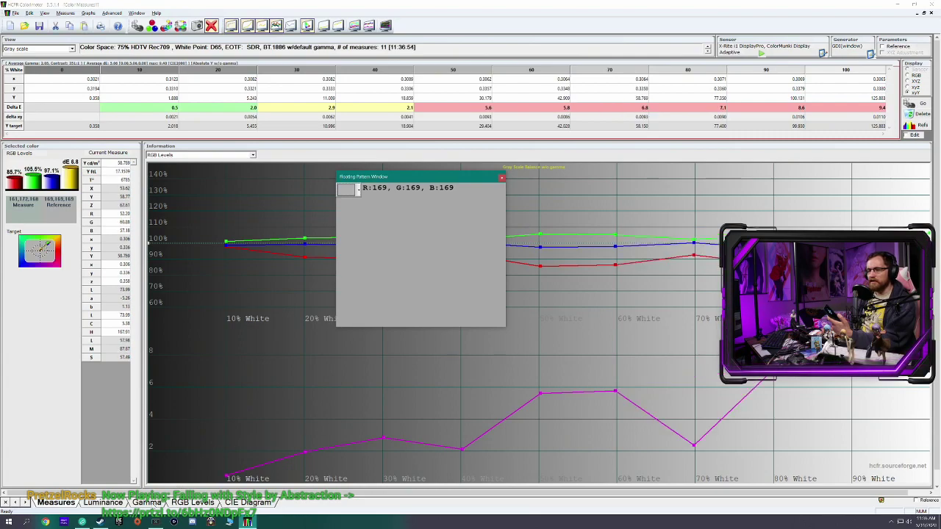
pyautogui.click(146, 502)
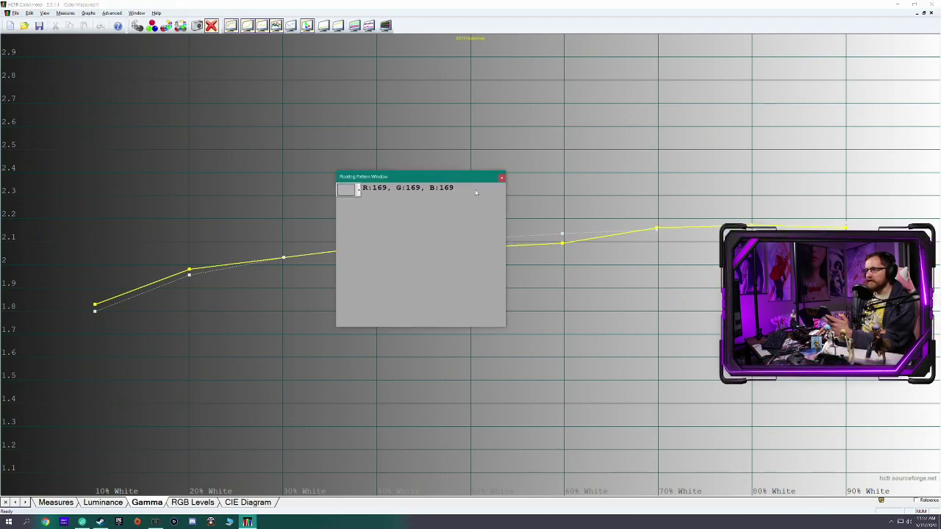
pyautogui.moveTo(453, 183)
pyautogui.mouseDown()
pyautogui.moveTo(483, 194)
pyautogui.moveTo(464, 190)
pyautogui.mouseUp()
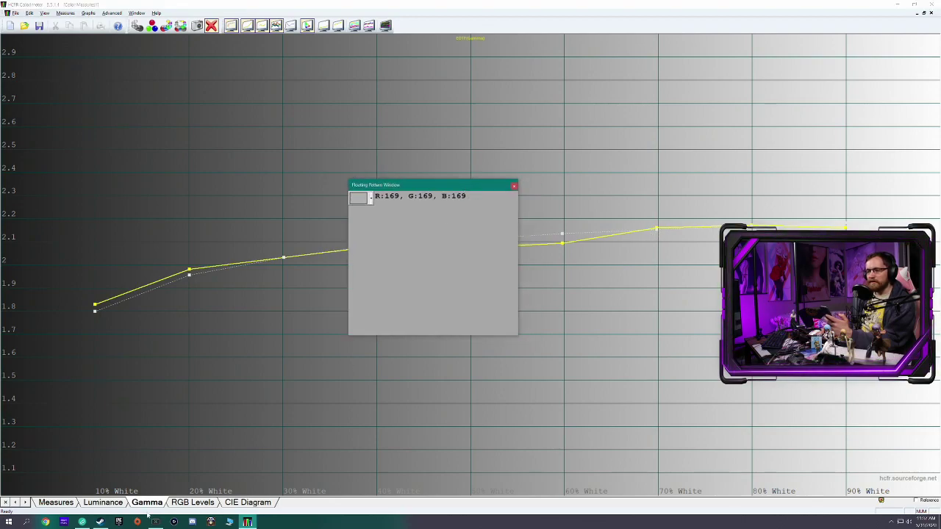
pyautogui.click(232, 404)
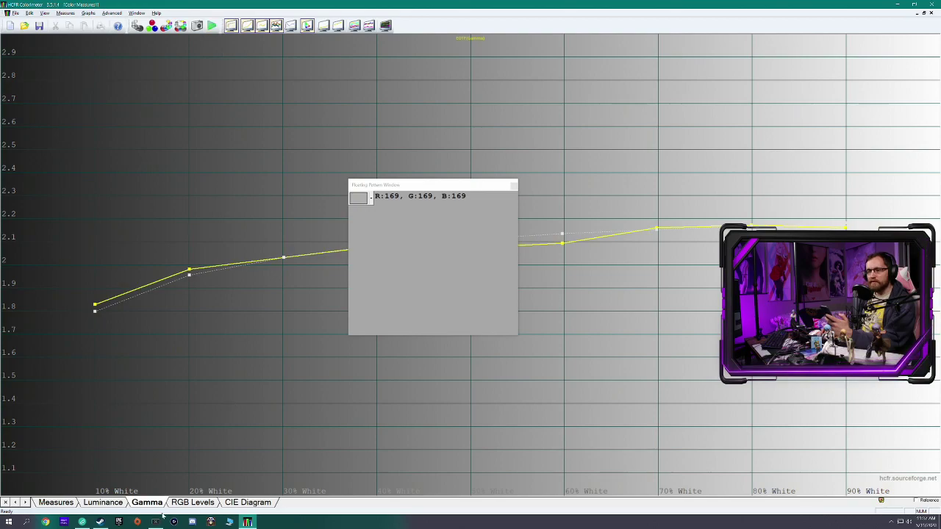
pyautogui.click(185, 505)
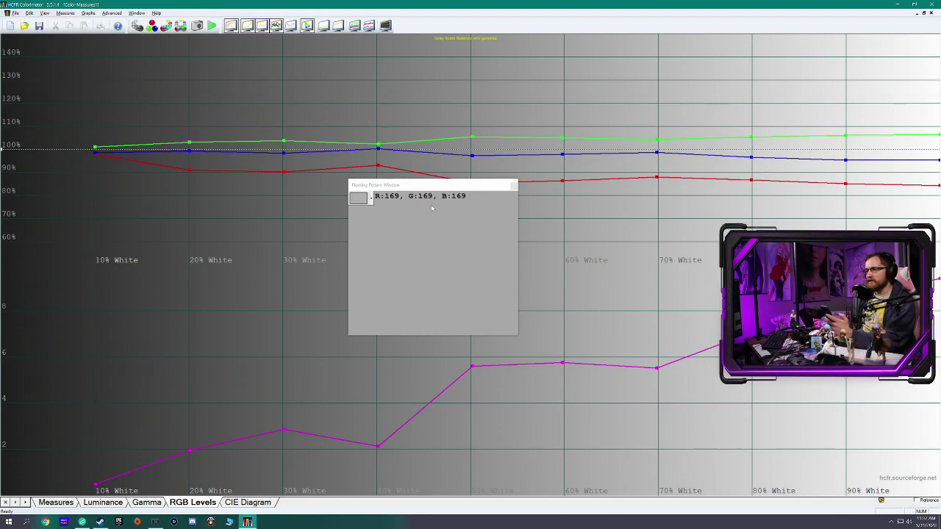
pyautogui.click(147, 503)
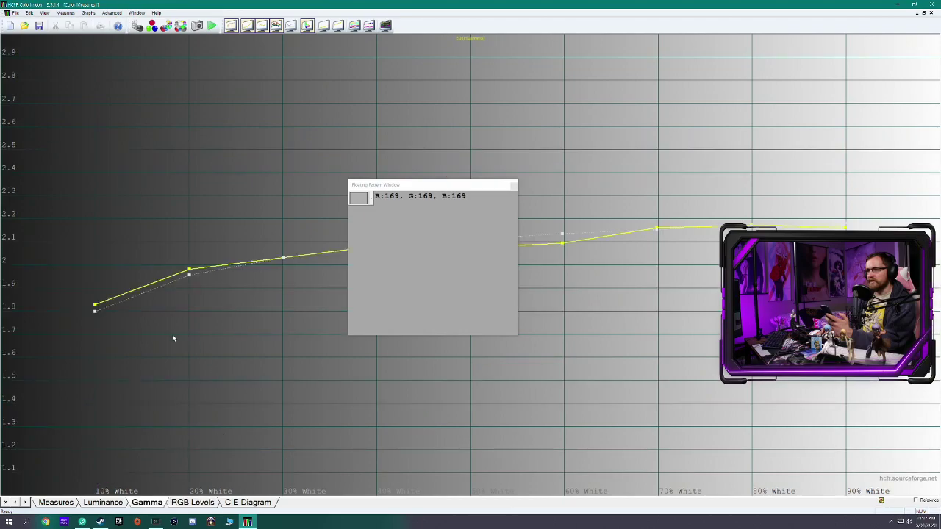